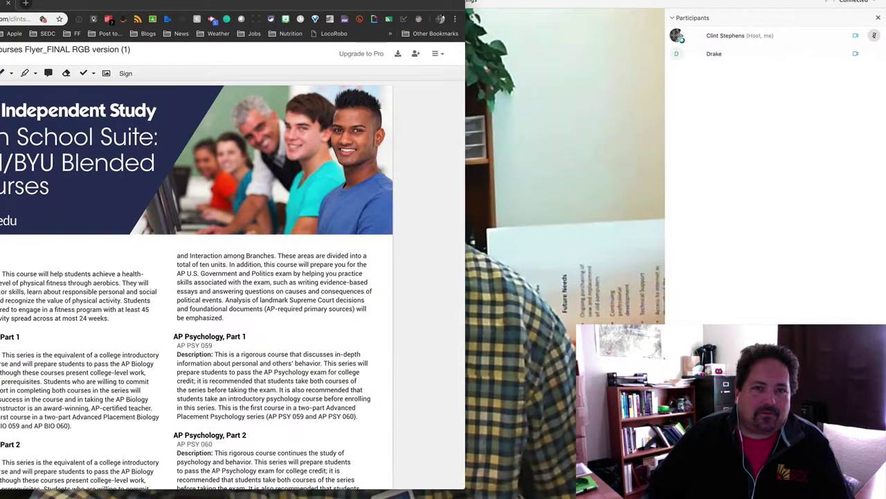
Step: Look through the course titles and descriptions in the BYUIS UEN BYU Blended Courses flyer, from page 1 to page 10
key(ctrl+alt+Return)
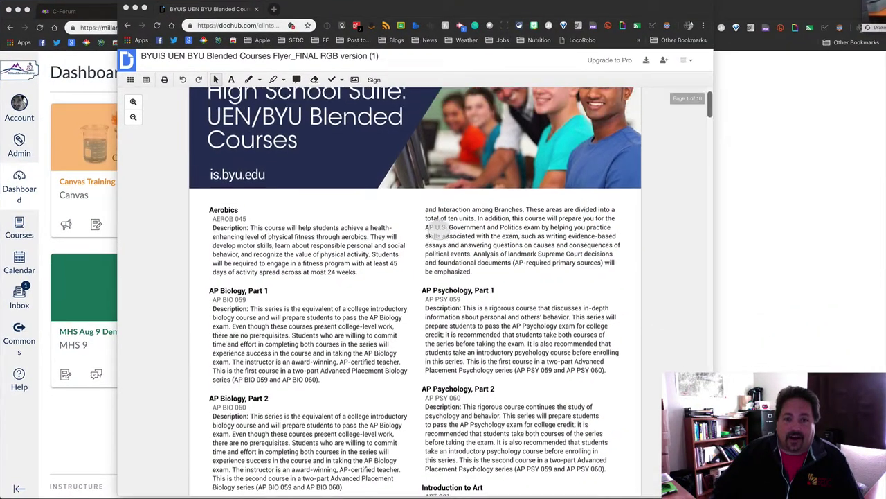
scroll(438, 229, up, 2)
scroll(437, 225, down, 3)
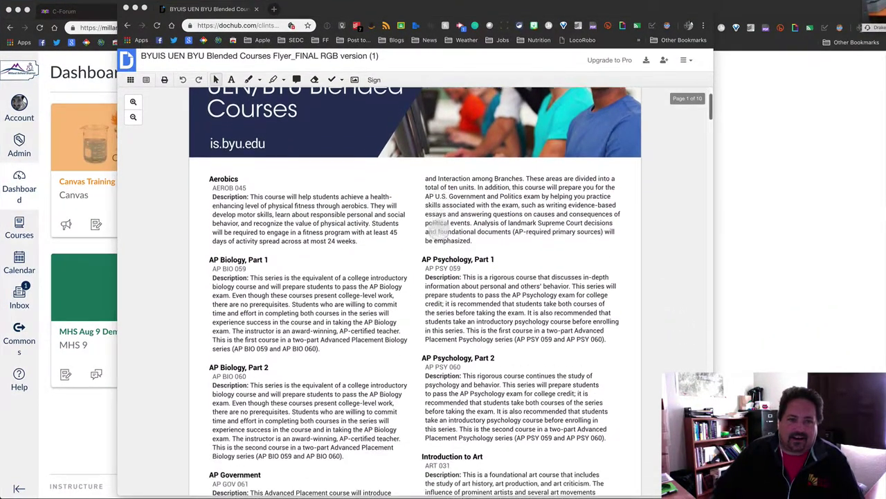
scroll(437, 228, down, 2)
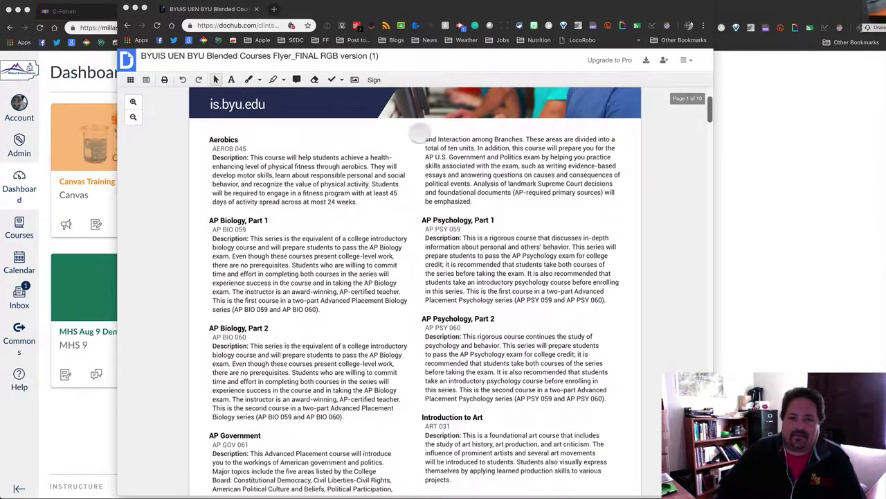
scroll(430, 229, down, 5)
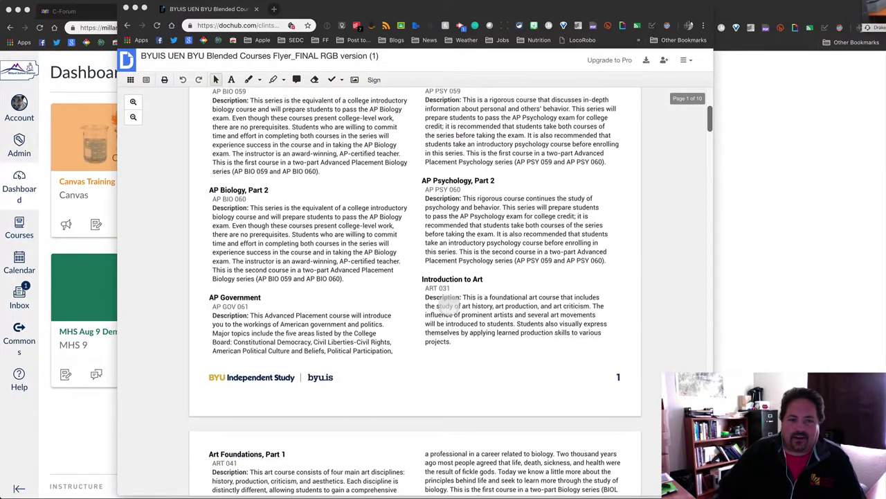
scroll(449, 304, down, 4)
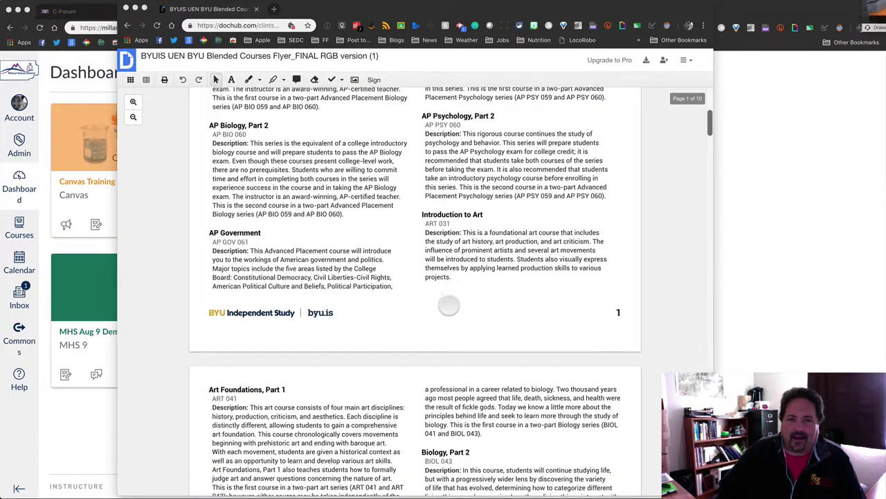
scroll(449, 304, down, 1)
scroll(449, 302, down, 3)
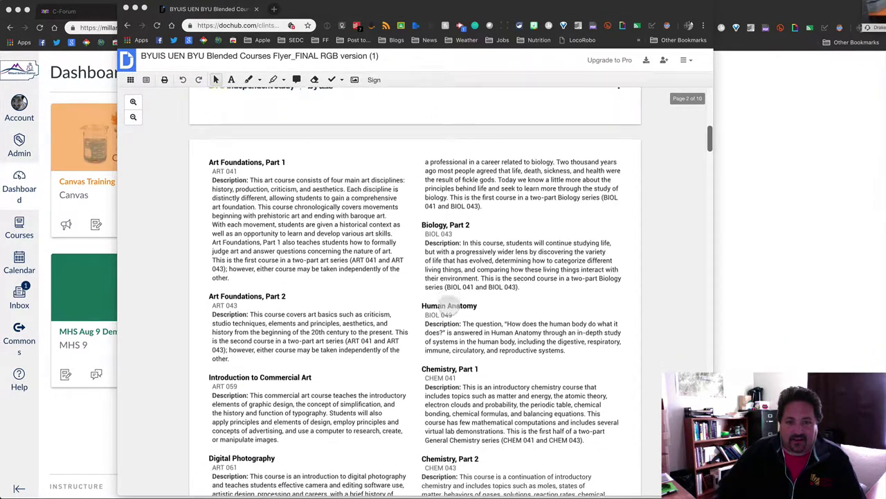
scroll(444, 303, down, 8)
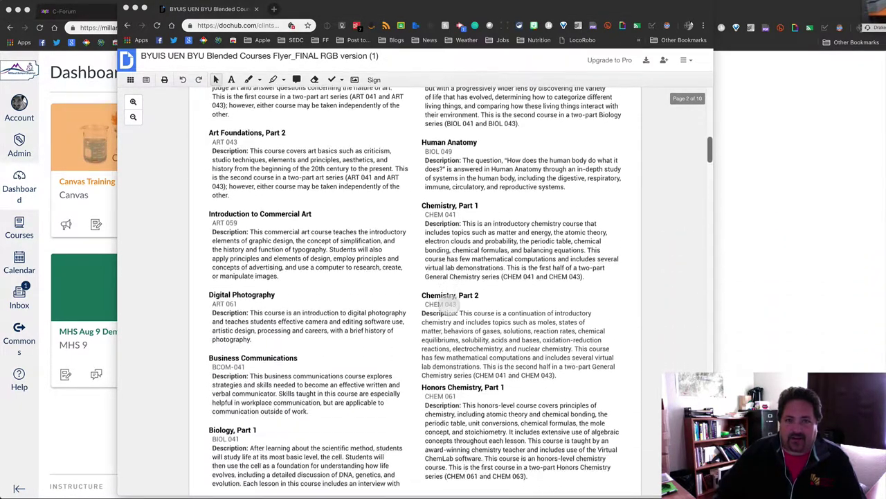
scroll(449, 305, down, 5)
scroll(447, 302, down, 10)
scroll(449, 305, down, 8)
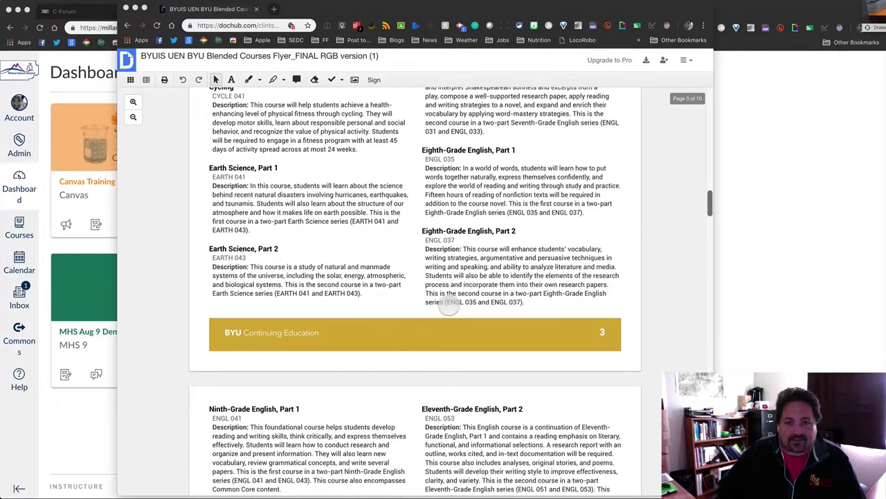
scroll(449, 305, down, 7)
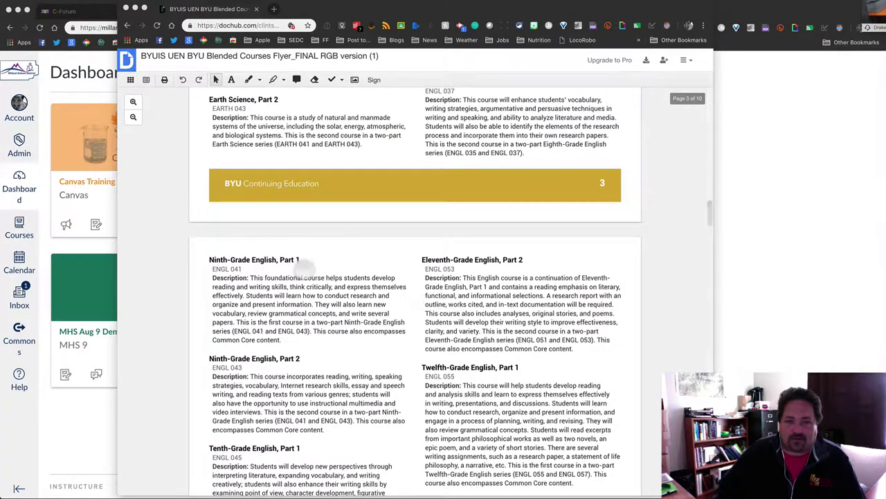
scroll(426, 356, down, 2)
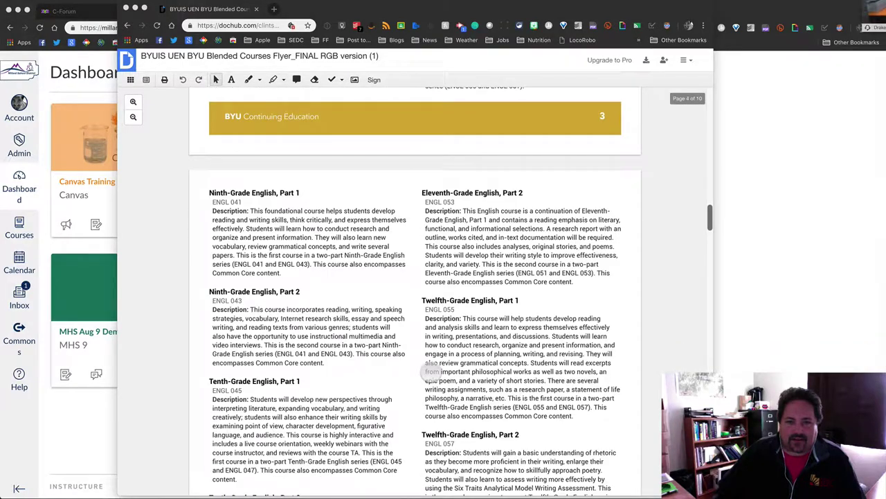
scroll(431, 372, down, 7)
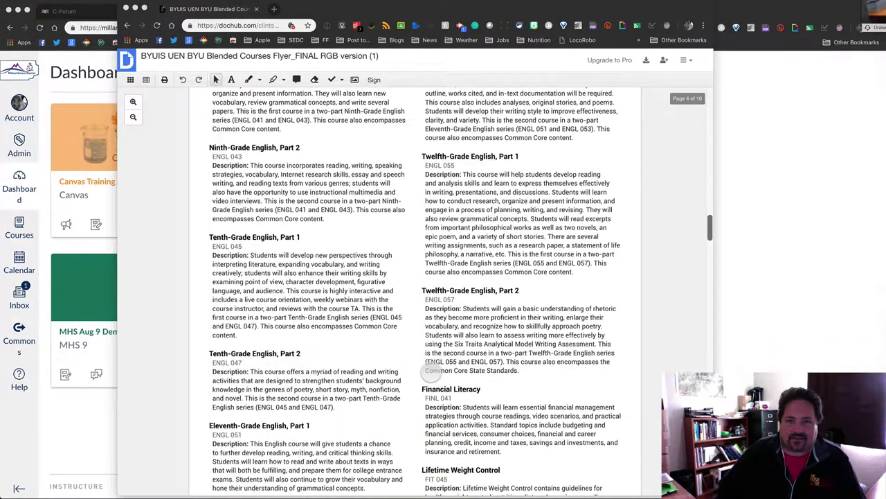
scroll(431, 372, down, 5)
scroll(431, 372, down, 6)
scroll(431, 372, down, 5)
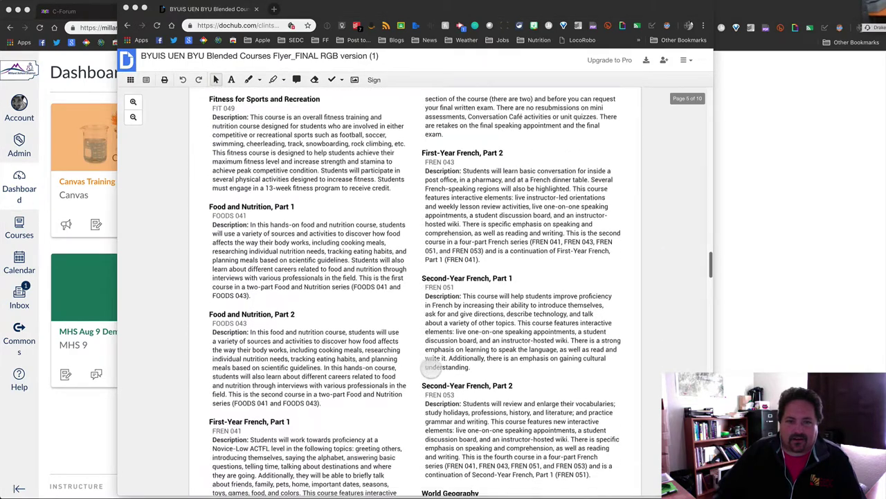
scroll(398, 427, down, 3)
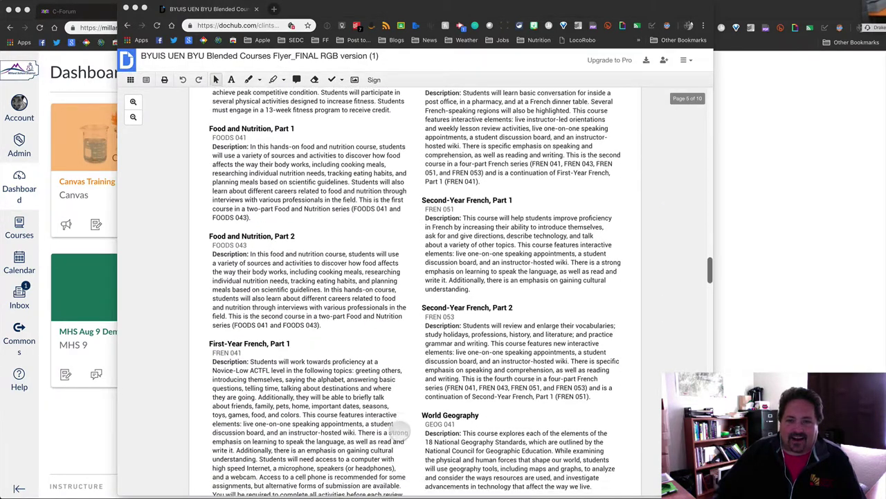
scroll(398, 428, down, 10)
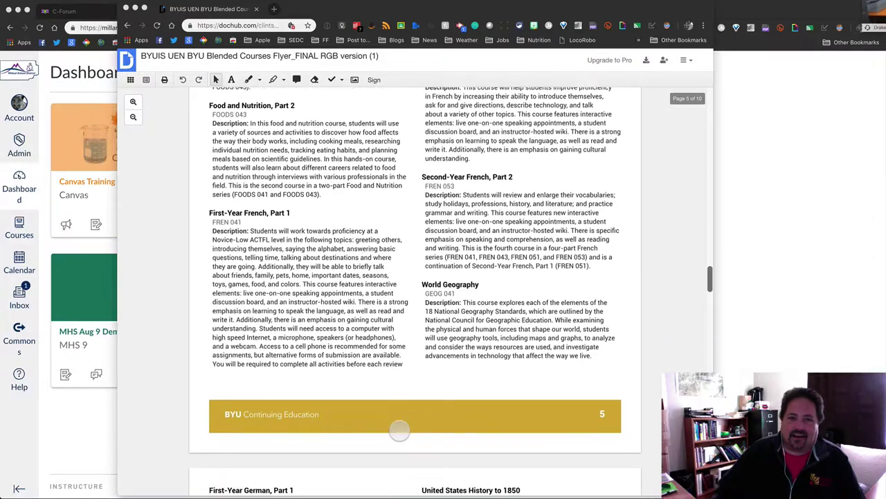
scroll(399, 429, down, 13)
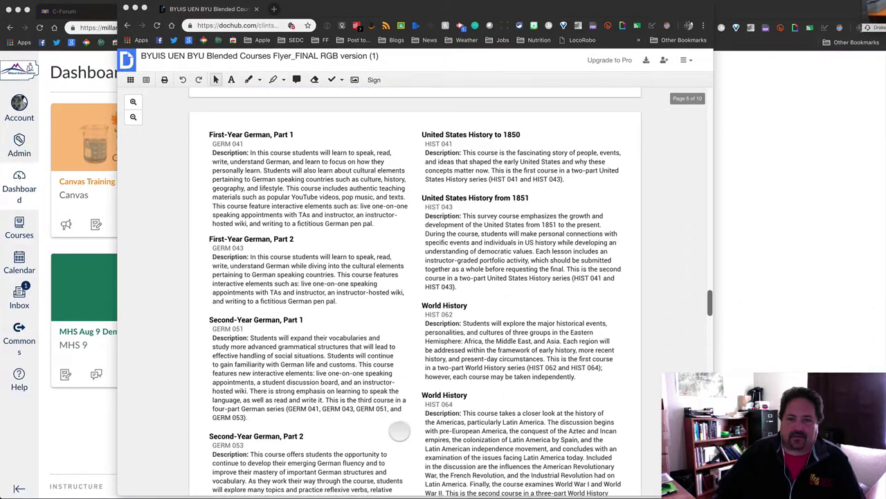
scroll(400, 431, up, 1)
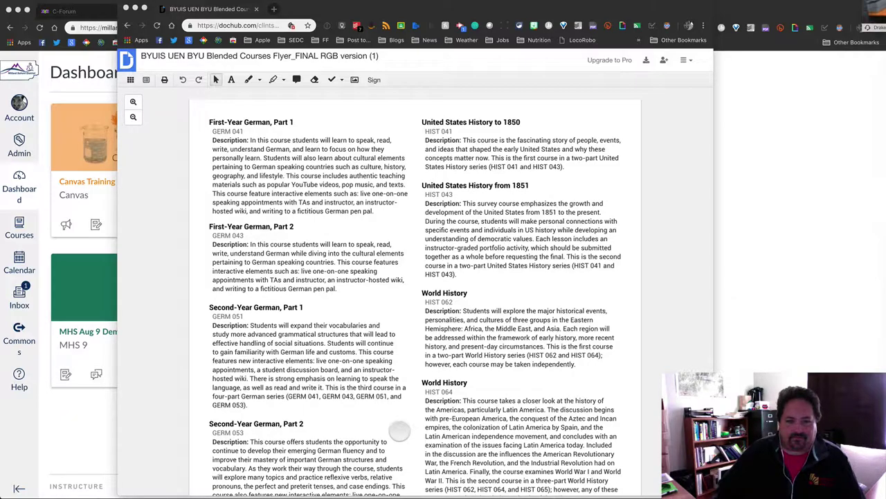
scroll(400, 430, down, 10)
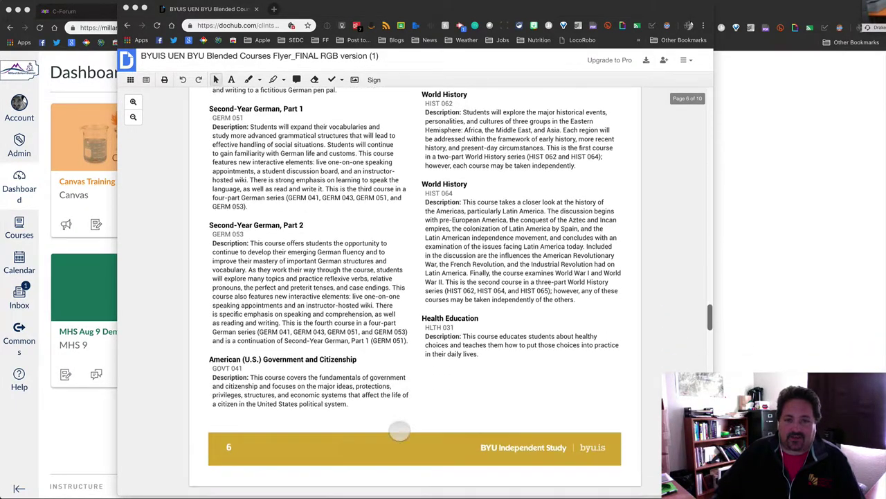
scroll(399, 431, down, 5)
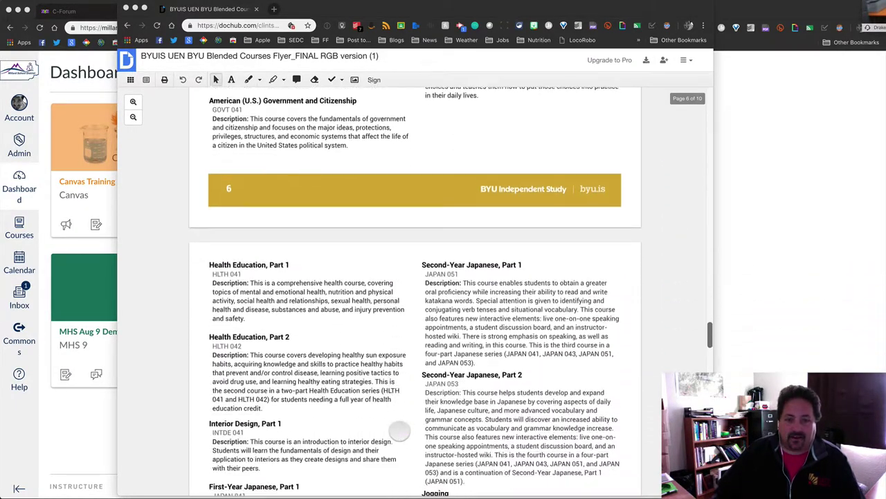
scroll(399, 431, down, 5)
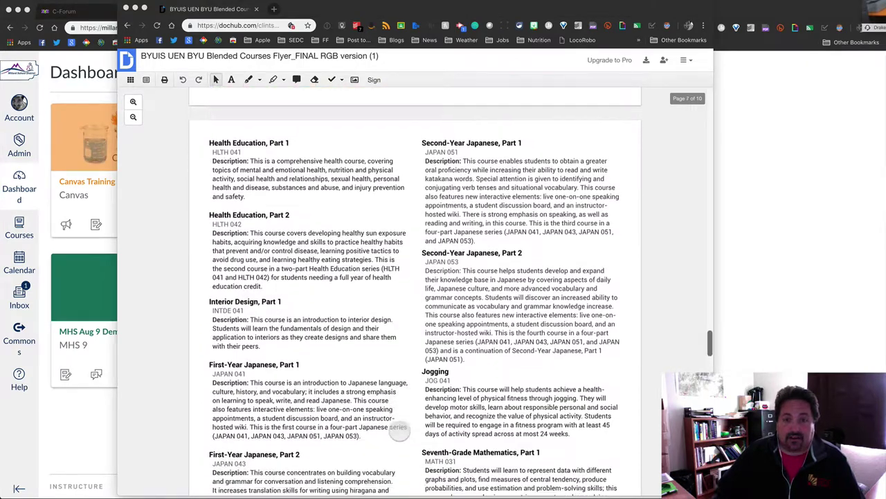
scroll(400, 430, down, 11)
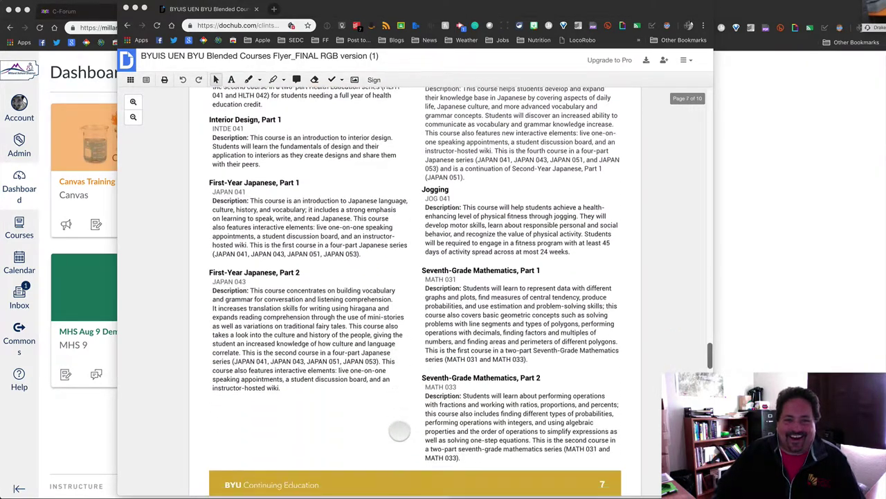
scroll(400, 429, down, 8)
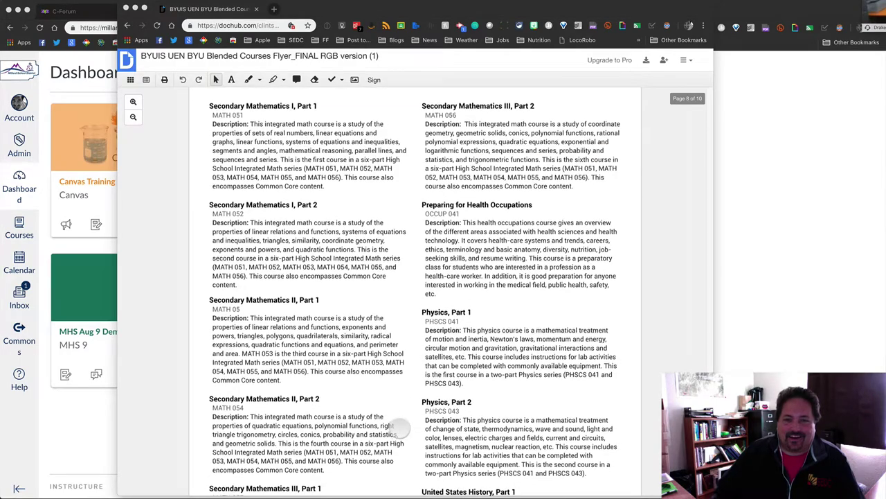
scroll(400, 429, down, 4)
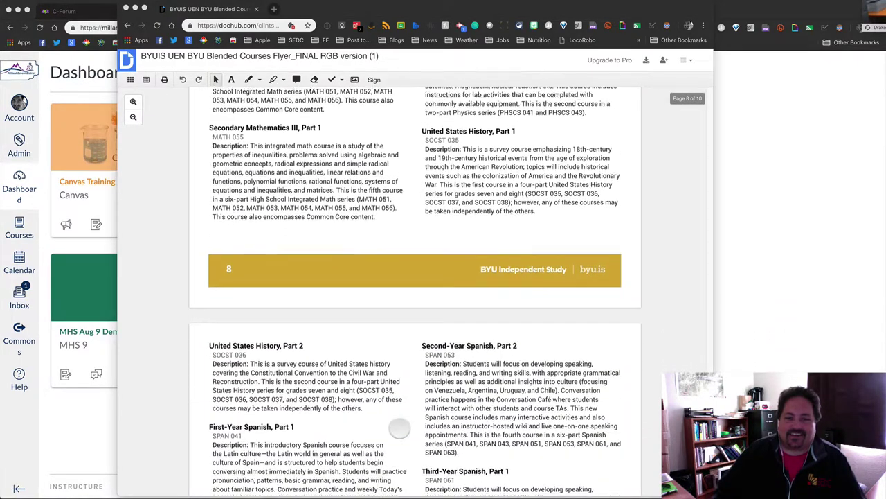
scroll(400, 429, down, 2)
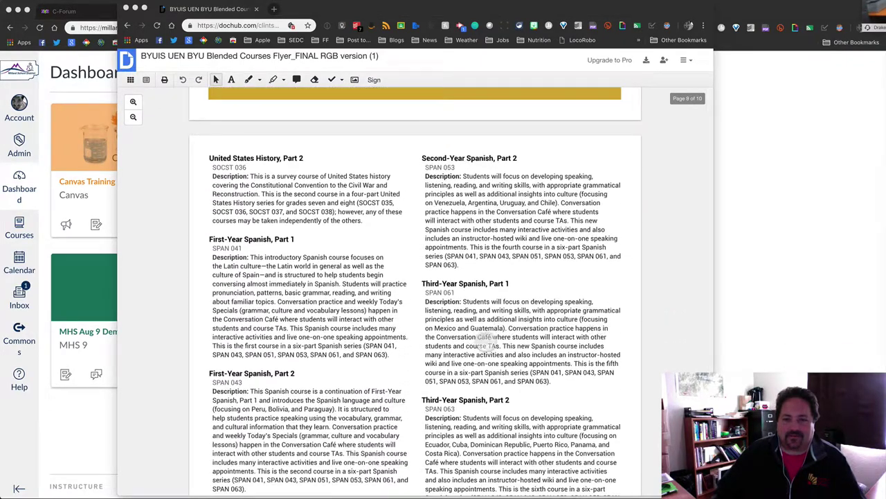
scroll(364, 424, down, 5)
scroll(361, 422, down, 8)
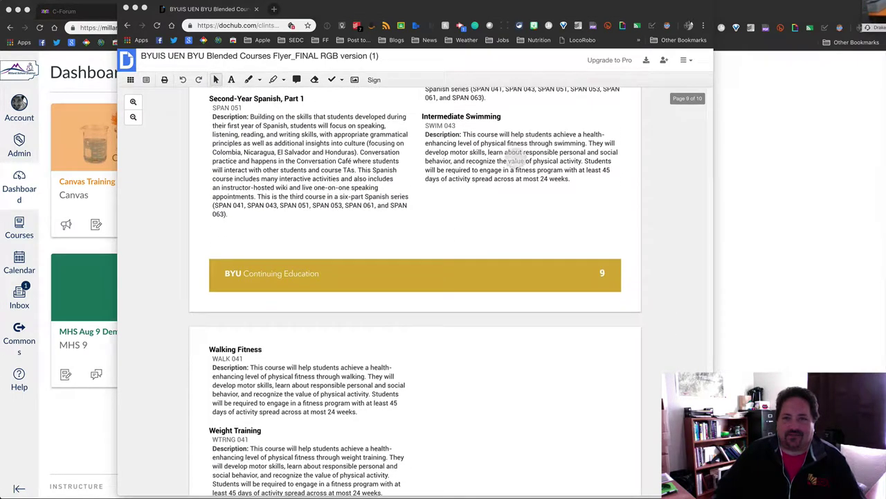
scroll(313, 414, down, 4)
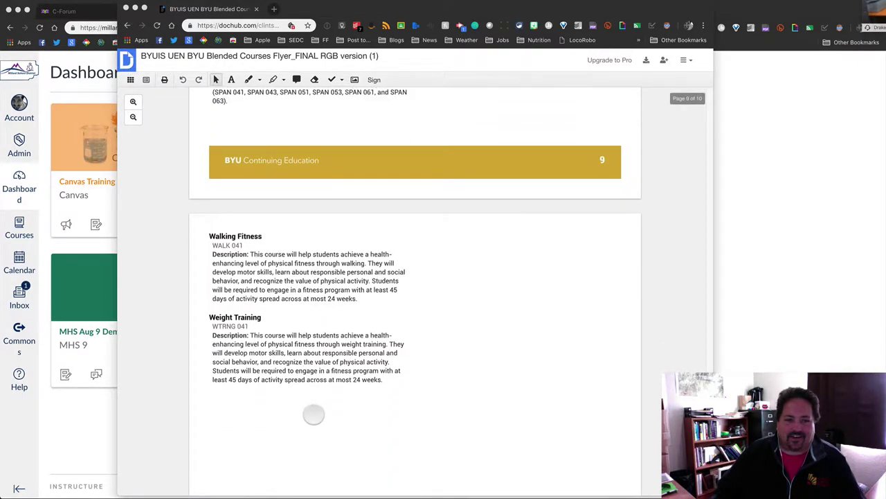
scroll(313, 414, up, 15)
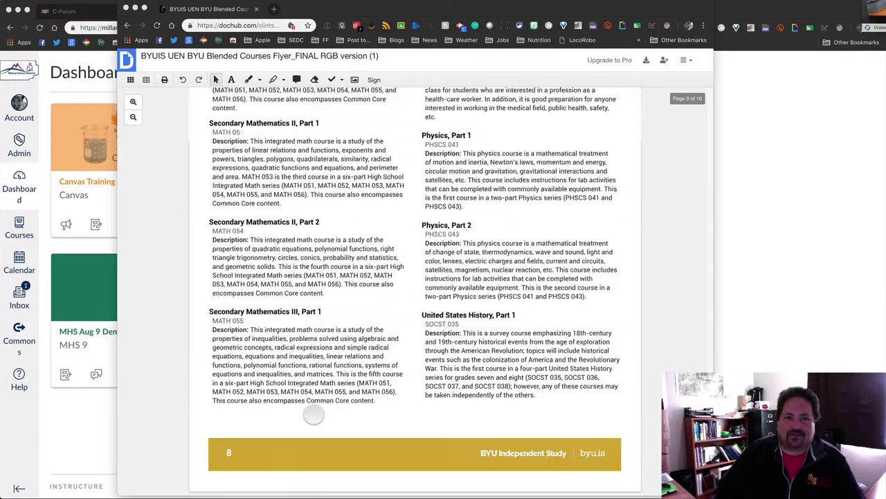
scroll(313, 414, up, 10)
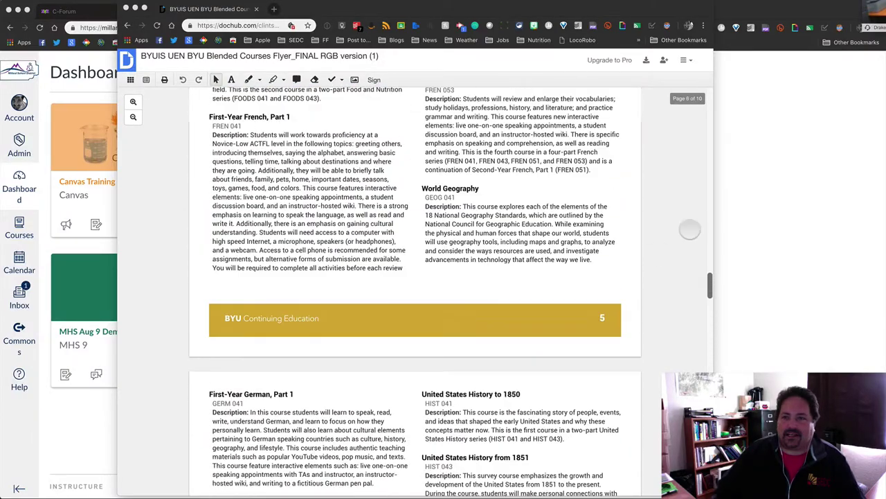
Step: Switch to the Canvas dashboard and create a new course named "BYU Experimental"
click(771, 197)
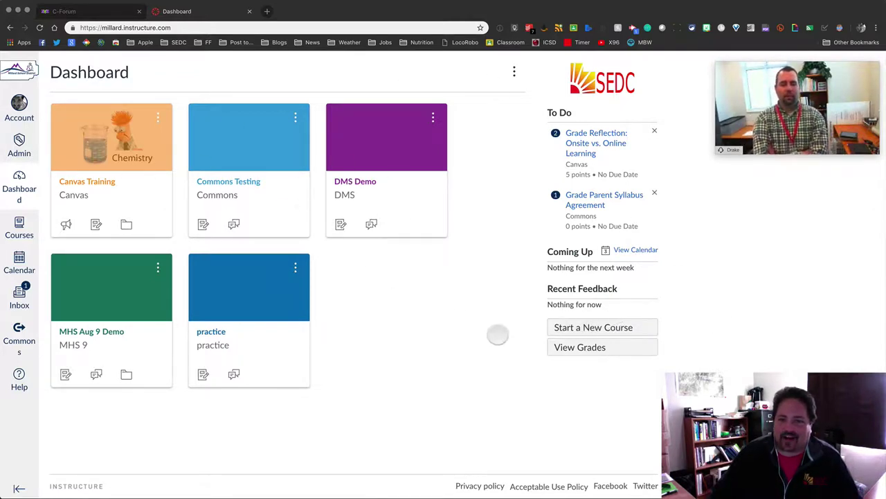
click(501, 334)
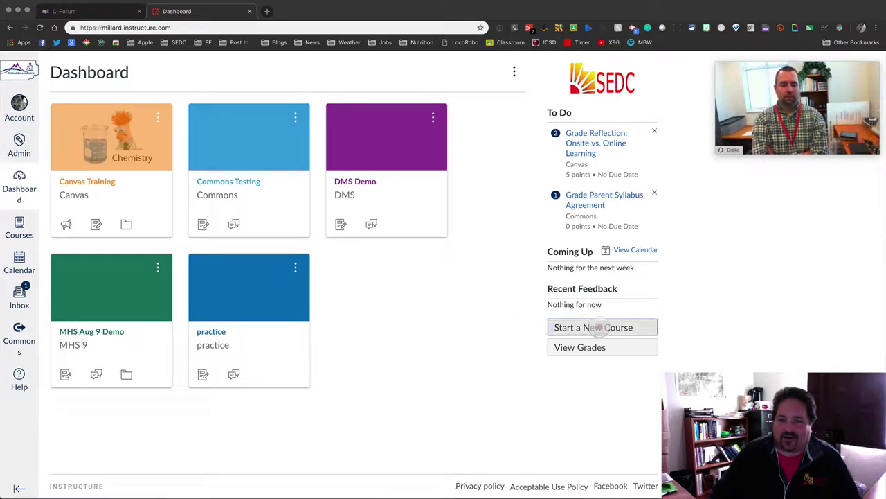
click(596, 327)
click(435, 232)
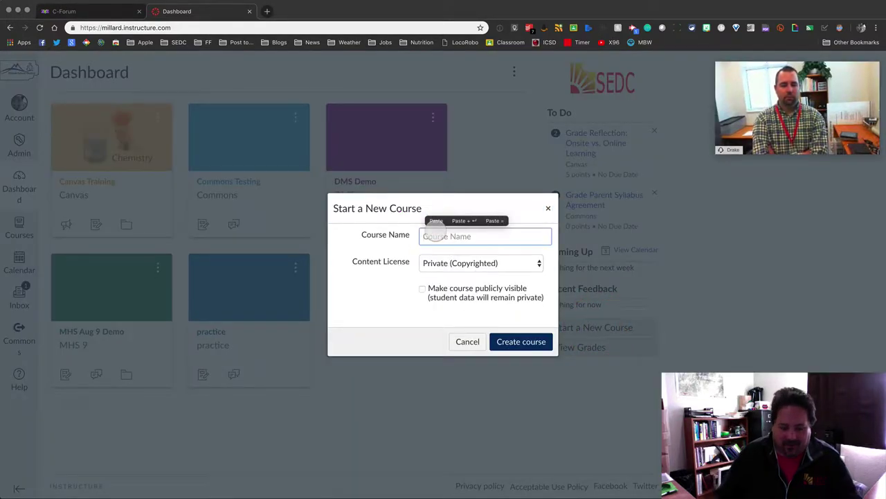
text(BYU)
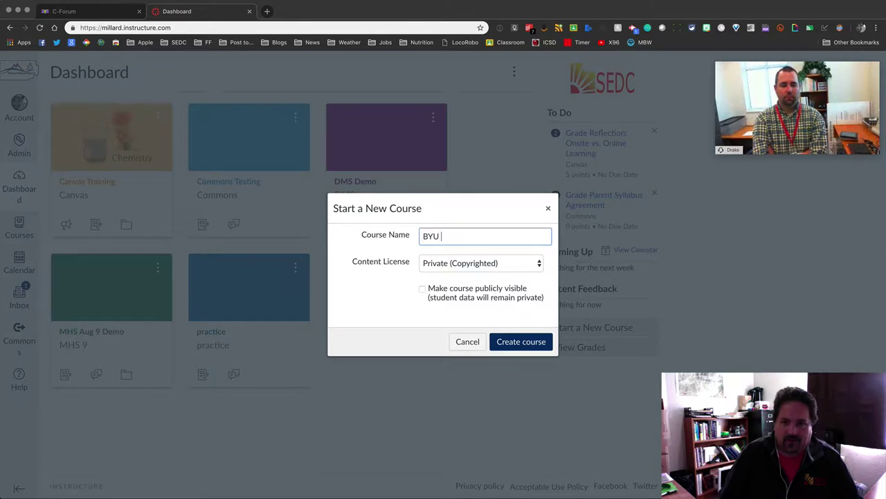
text( Experimental)
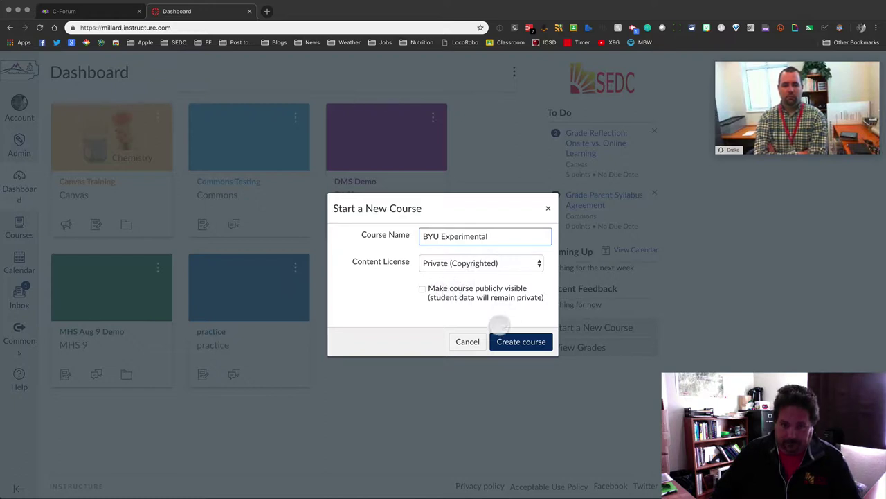
click(525, 341)
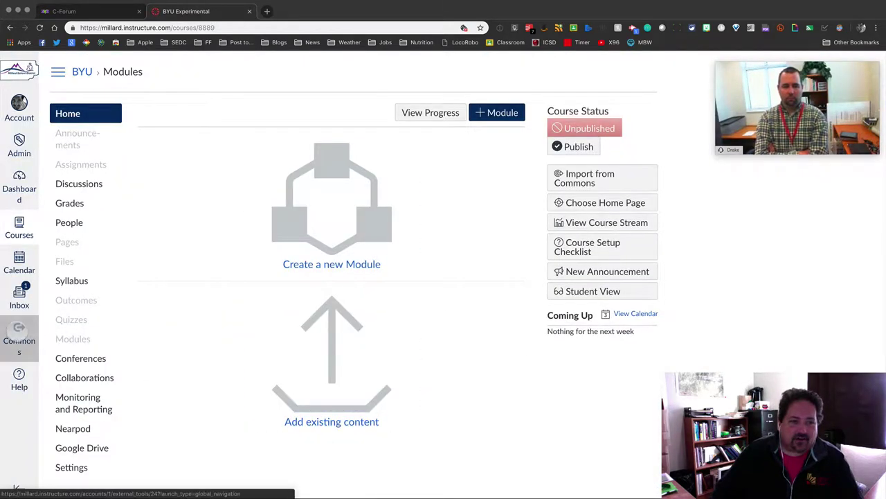
Step: Open Canvas Commons and filter its resources to the BYU Independent Study Blended Resources consortium
click(18, 336)
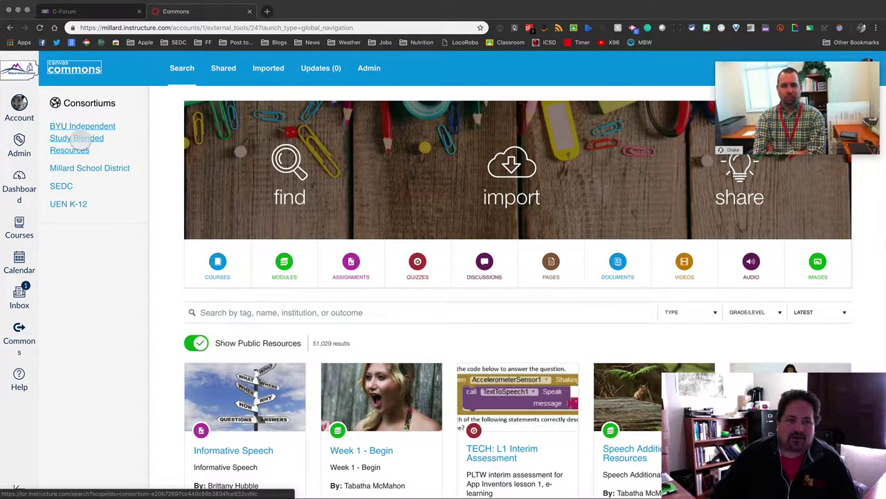
click(81, 139)
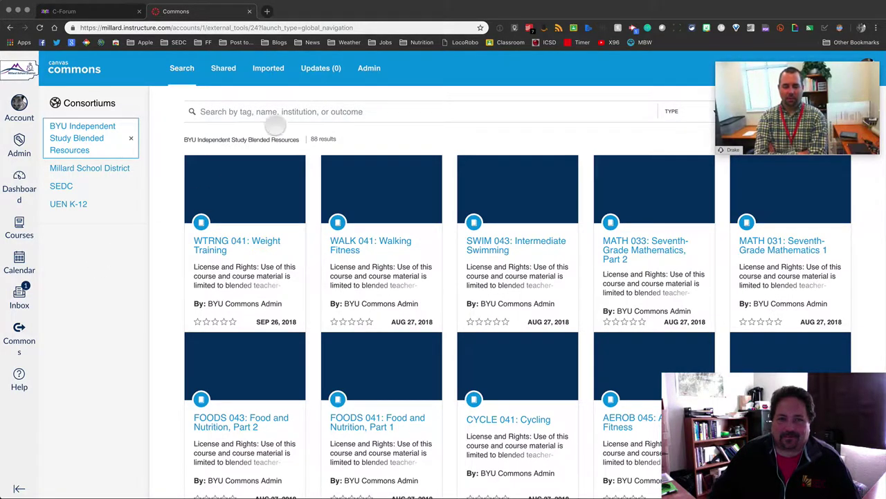
Step: Search the BYU Independent Study Blended Resources consortium for "japane" to find the Japanese courses
scroll(406, 228, down, 5)
scroll(406, 228, up, 5)
click(378, 111)
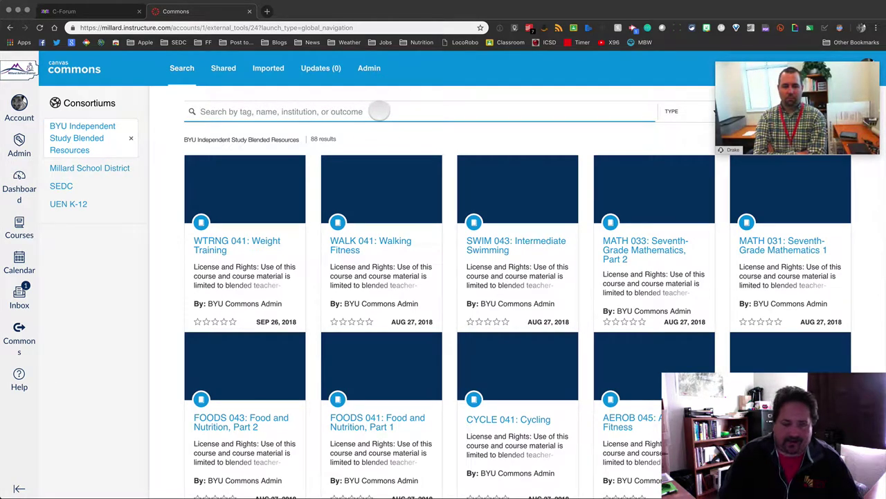
text(japane)
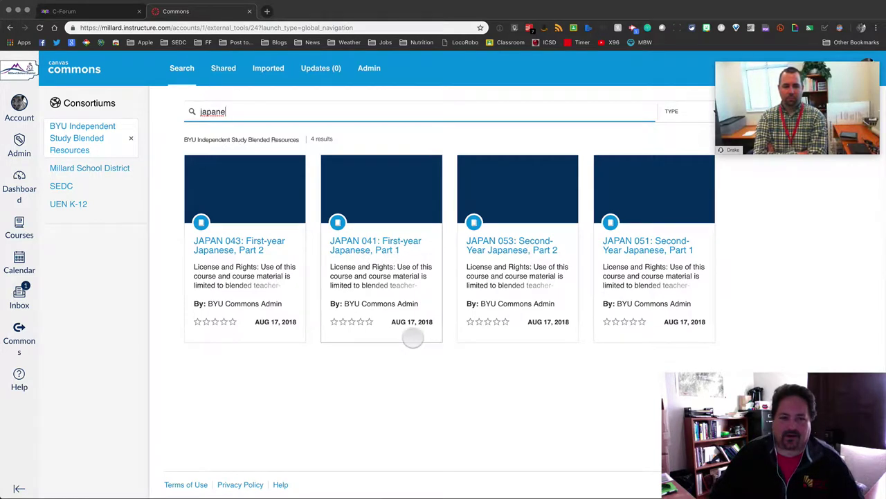
Step: Search the consortium for "biology" instead and open the BIOL 041: Biology, Part 1 resource to read its summary
drag(233, 112, 185, 111)
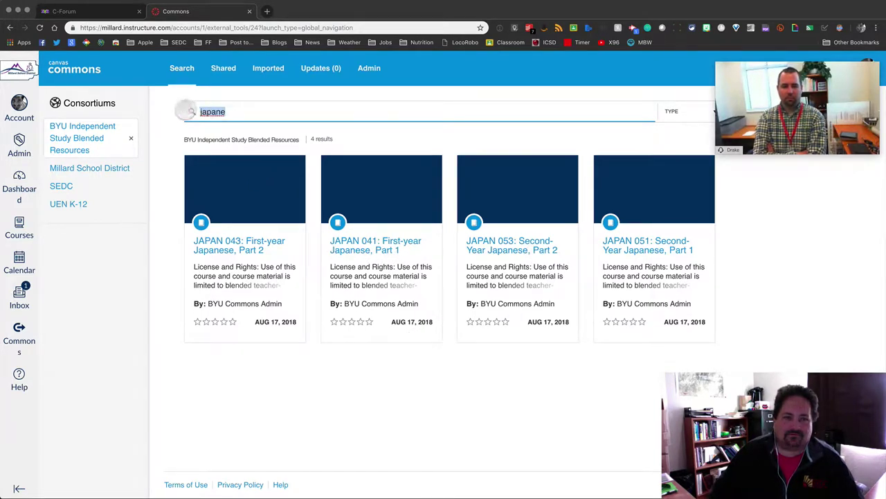
text(bio)
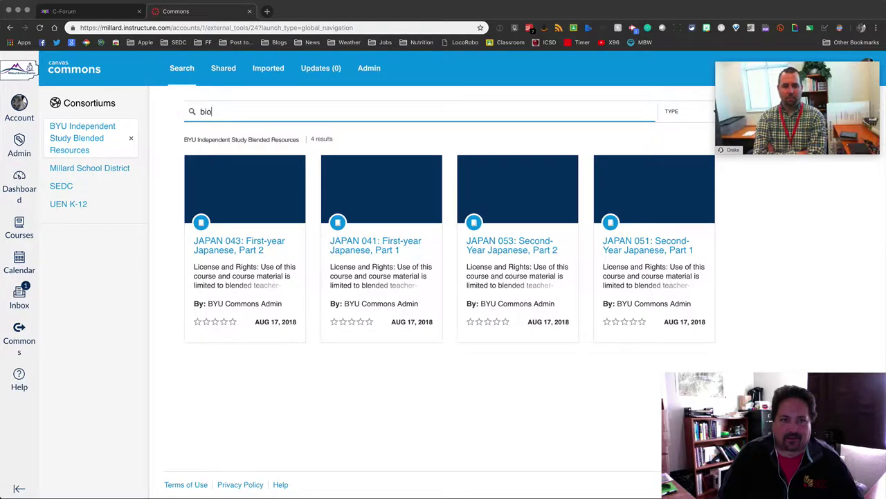
text(logy)
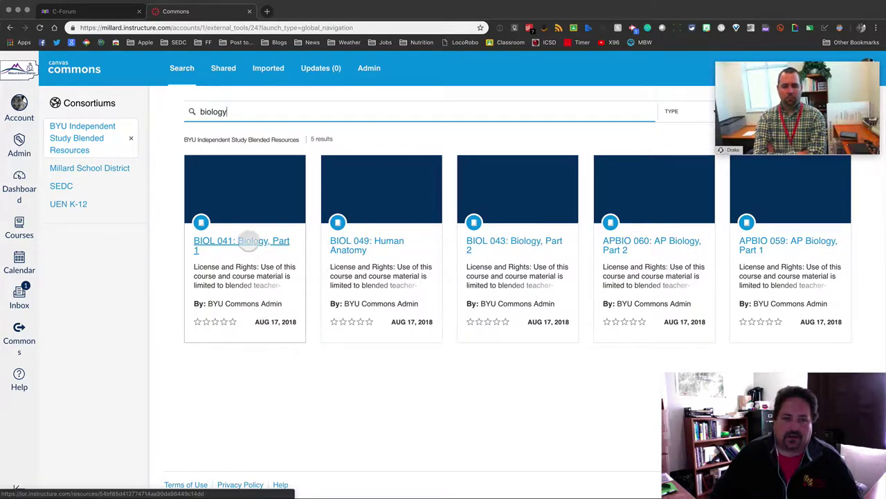
click(248, 240)
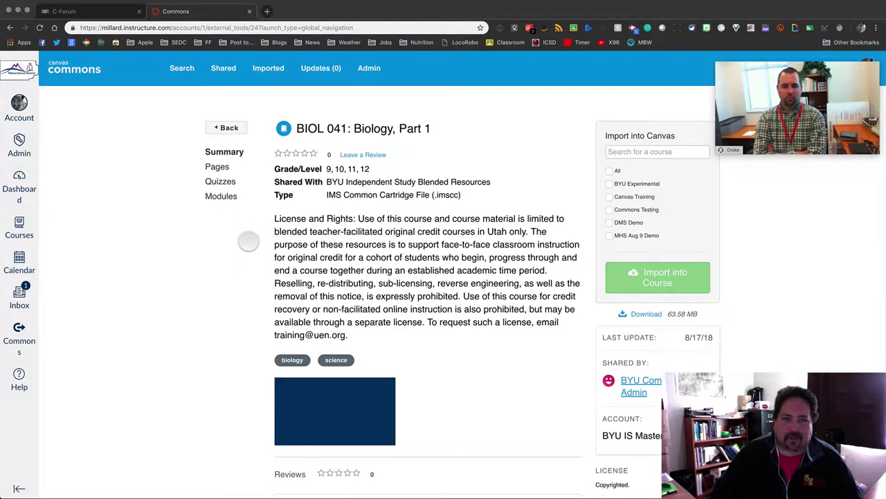
scroll(424, 307, down, 1)
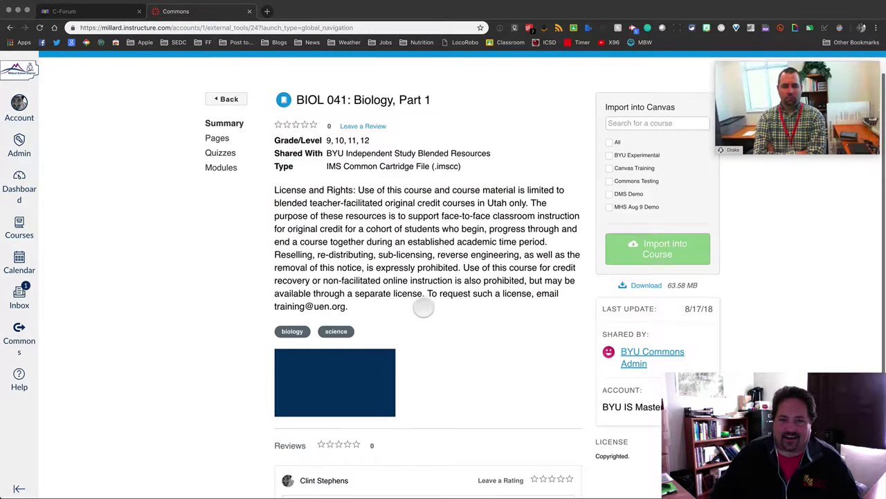
scroll(423, 308, down, 1)
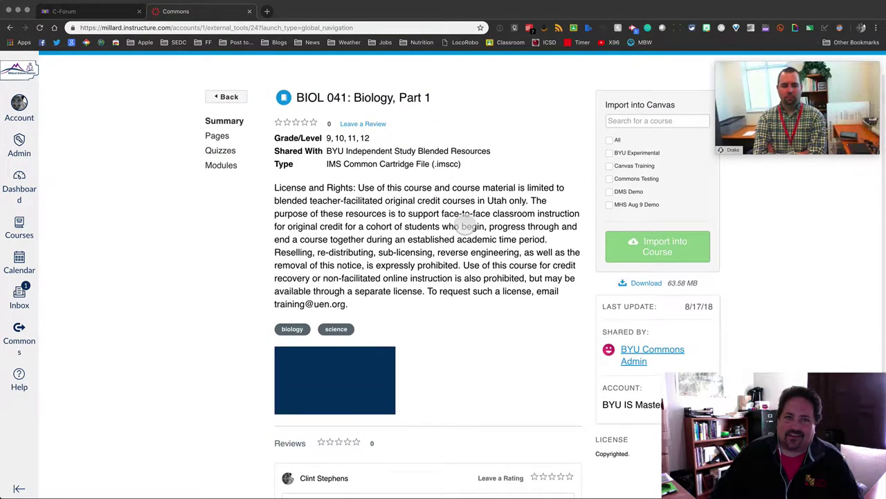
Step: Switch to the BYU Blended Courses flyer for a brief look at its course descriptions, and return to the Commons resource
key(ctrl+Up)
click(219, 116)
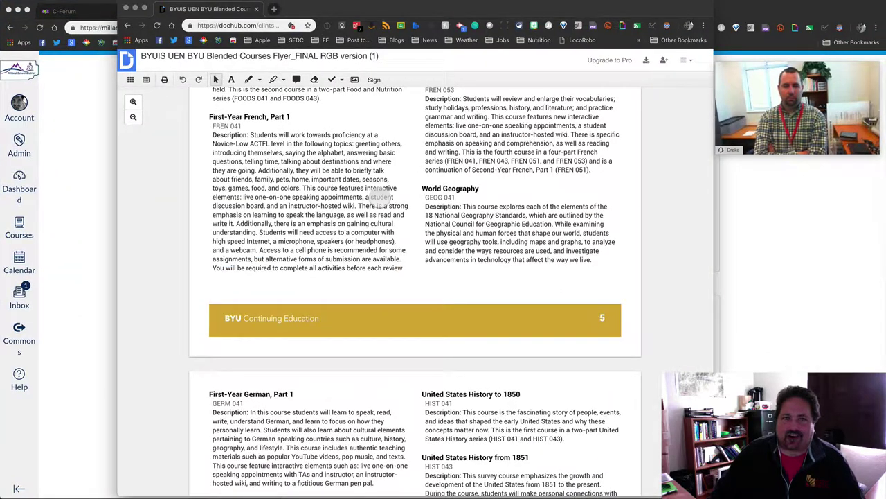
key(ctrl+Up)
click(640, 274)
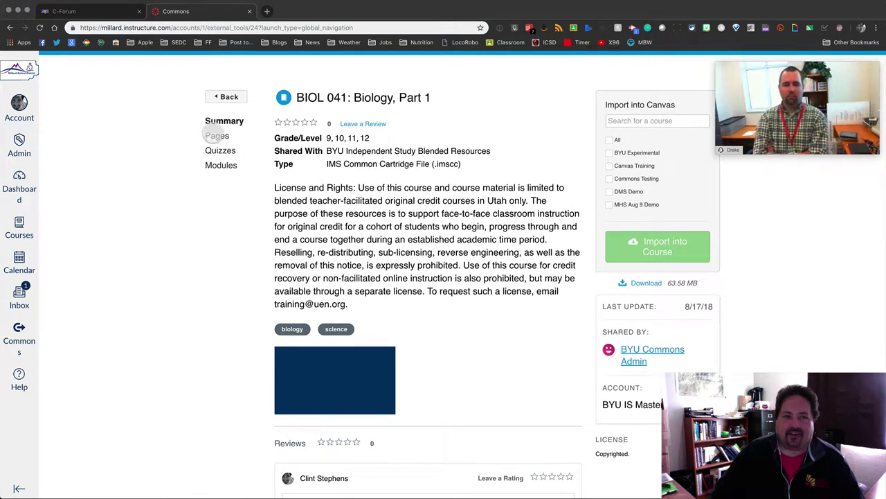
Step: Look through the list of pages included in the BIOL 041: Biology, Part 1 resource
click(216, 135)
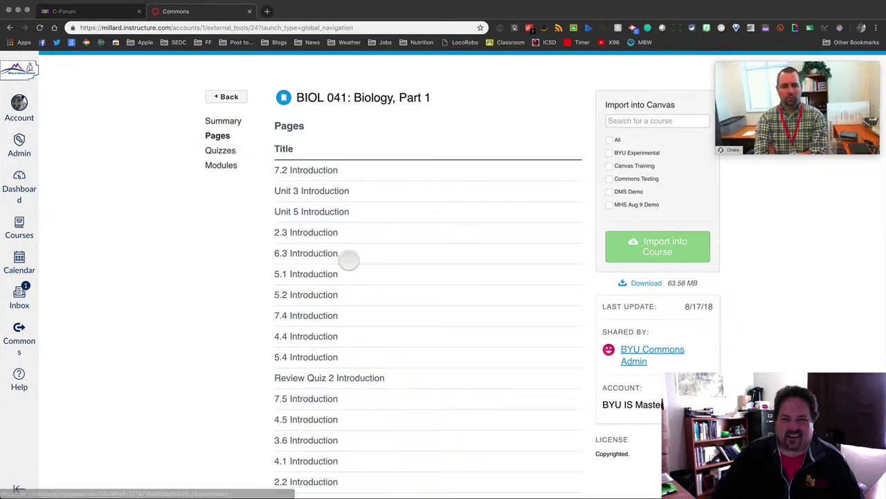
scroll(349, 253, down, 3)
scroll(348, 259, down, 15)
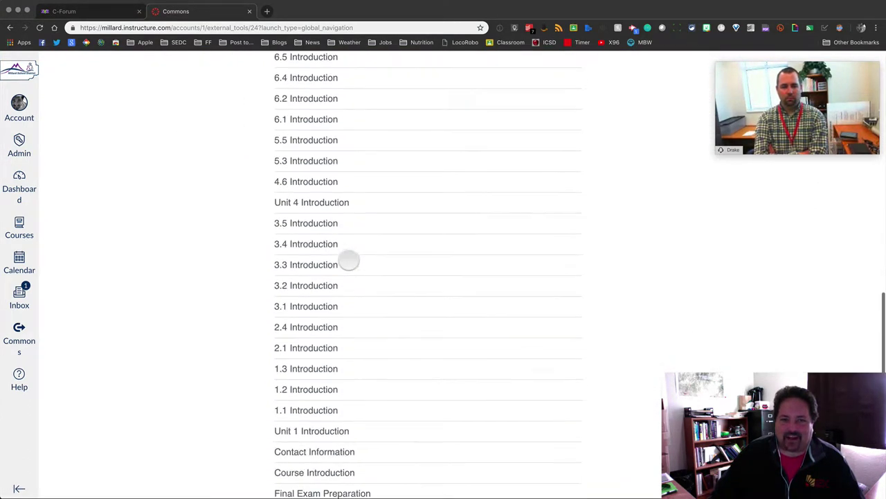
scroll(348, 260, up, 1)
scroll(349, 260, down, 2)
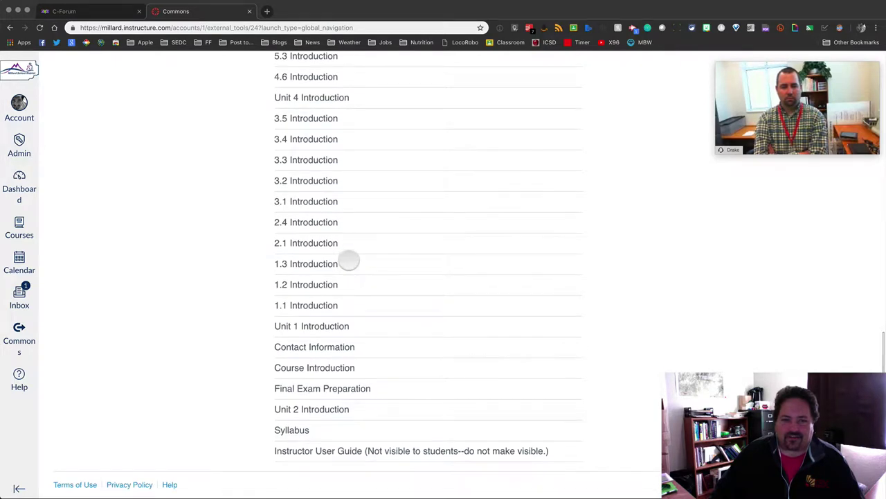
scroll(348, 260, up, 20)
Step: Look through the quizzes included in the BIOL 041 resource, from the final exam and pretest to the unit quizzes
click(220, 181)
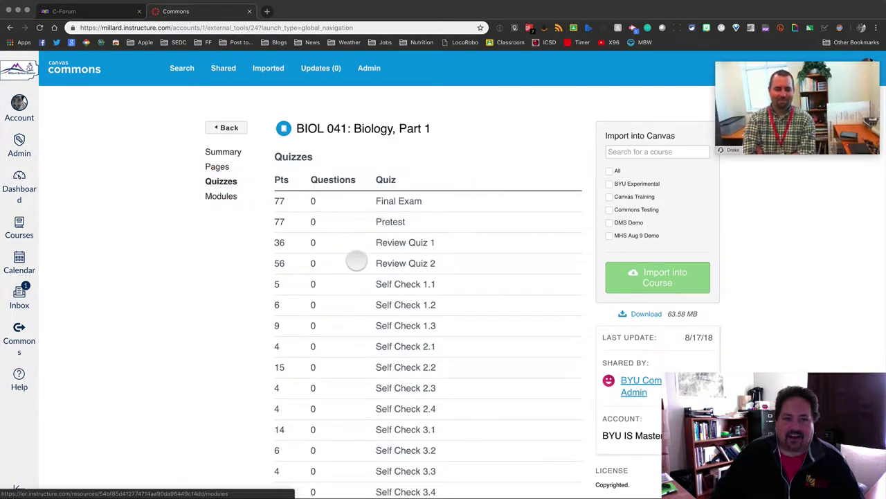
scroll(356, 260, down, 3)
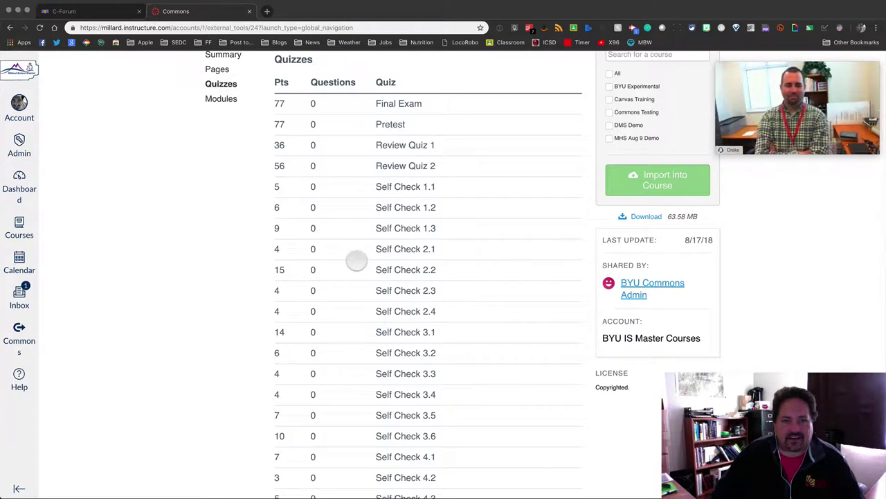
scroll(393, 187, up, 1)
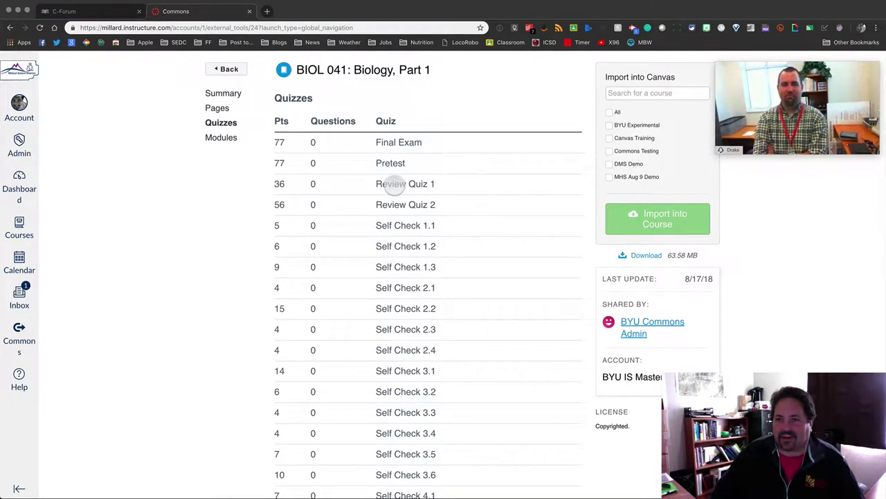
scroll(416, 291, down, 1)
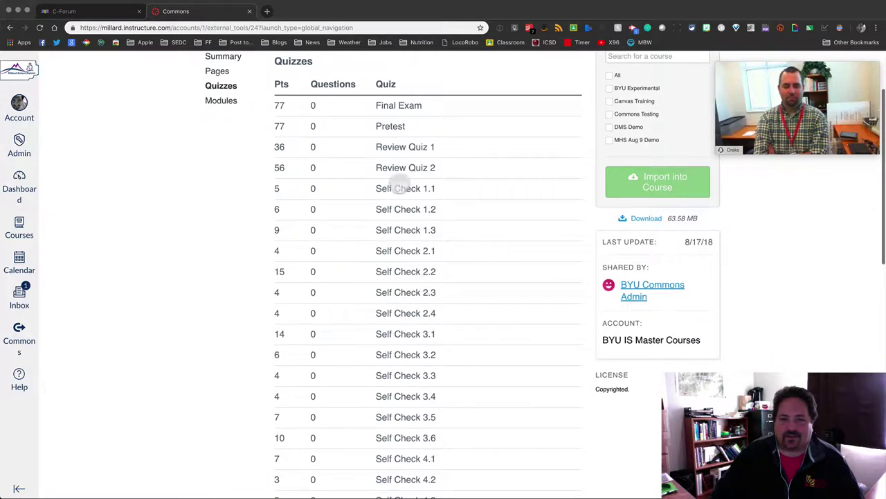
scroll(416, 334, down, 10)
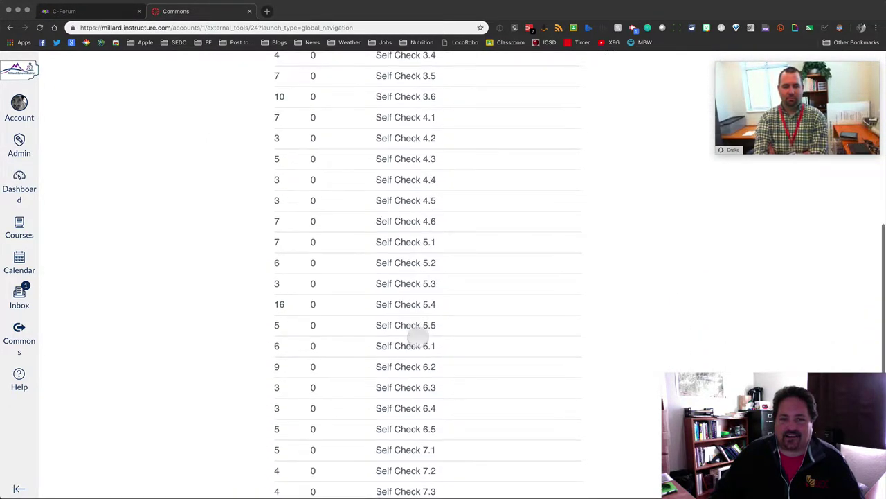
scroll(417, 337, down, 2)
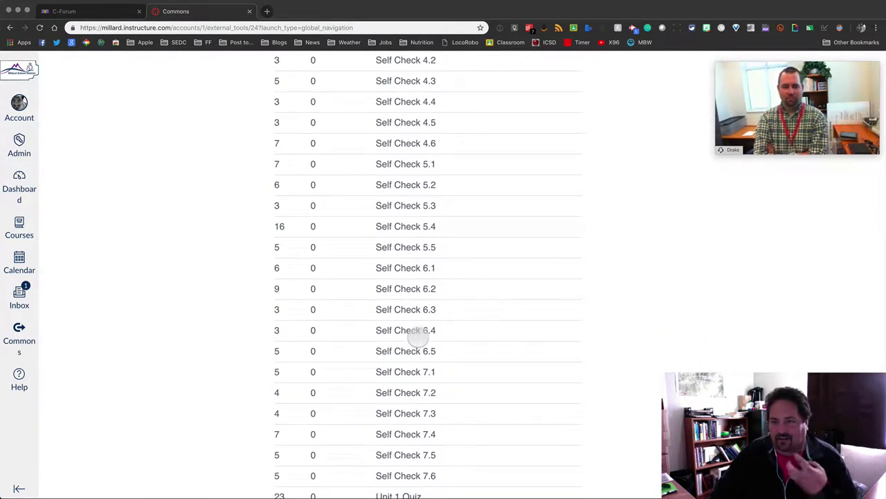
scroll(418, 337, down, 5)
scroll(419, 338, up, 14)
scroll(419, 337, up, 6)
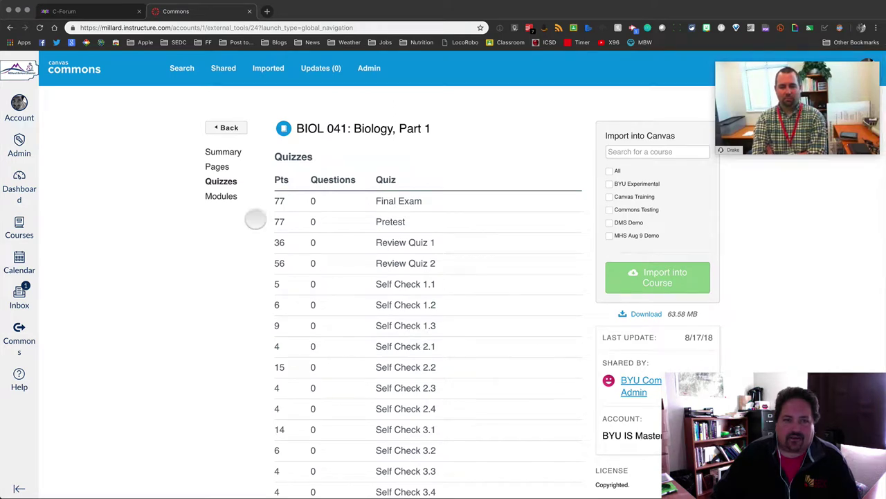
Step: Review the list of modules included in the BIOL 041: Biology, Part 1 resource
click(222, 196)
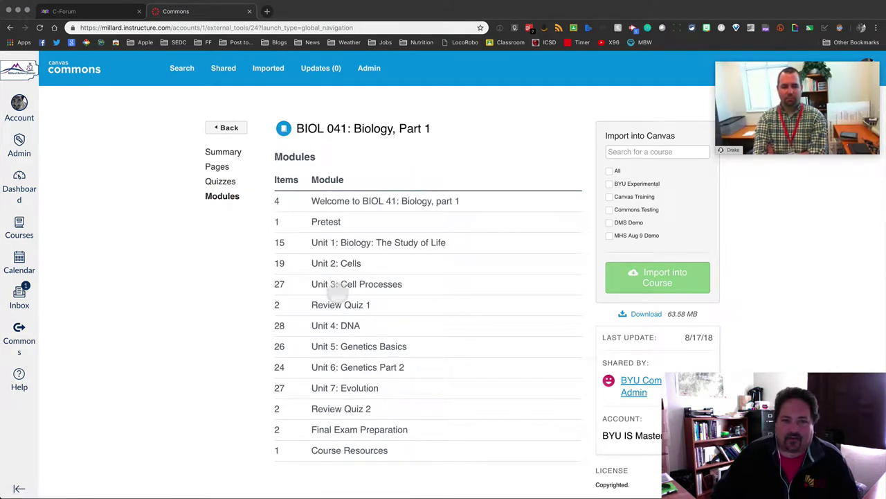
scroll(491, 443, down, 1)
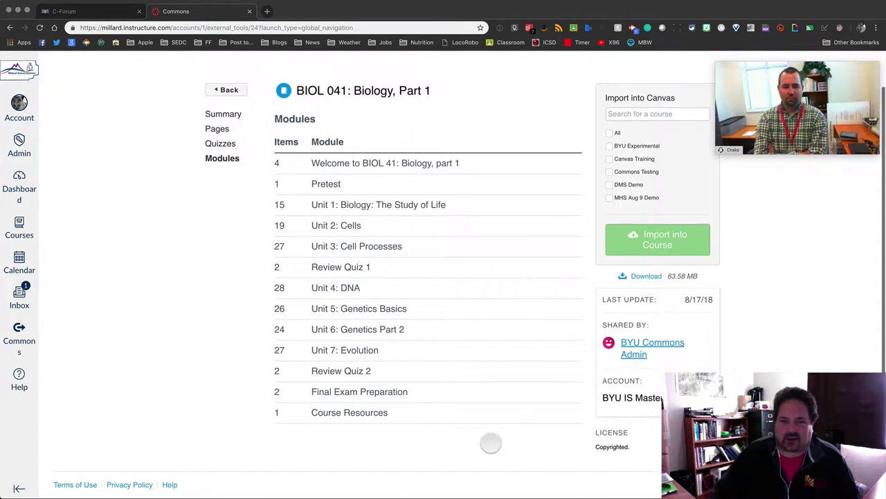
scroll(491, 443, up, 1)
scroll(491, 443, down, 1)
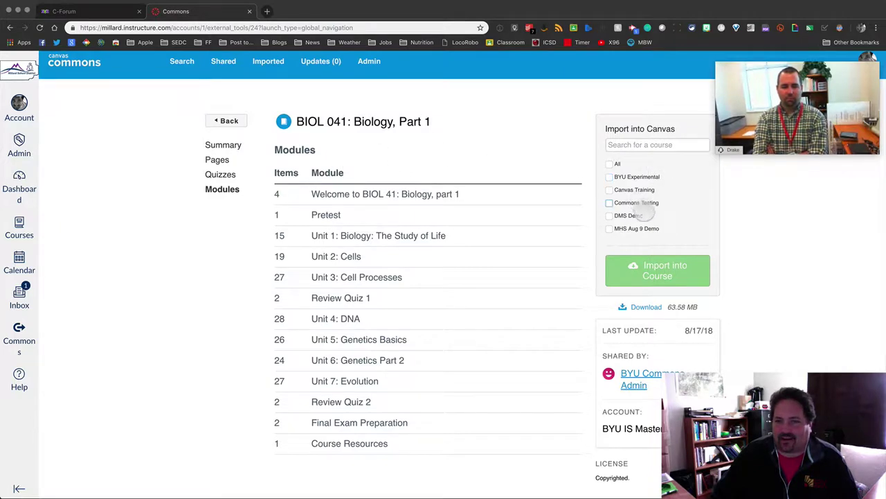
Step: Import the BIOL 041: Biology, Part 1 resource into the BYU Experimental course
scroll(645, 212, down, 1)
scroll(645, 204, up, 1)
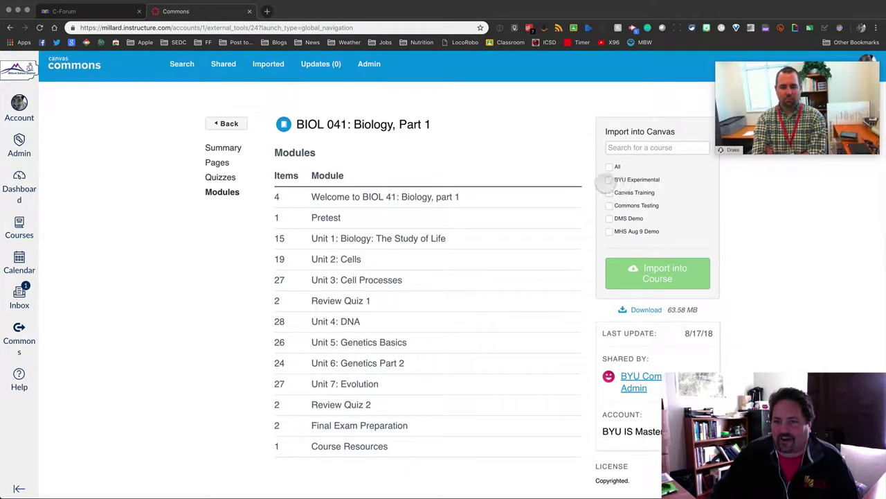
click(609, 180)
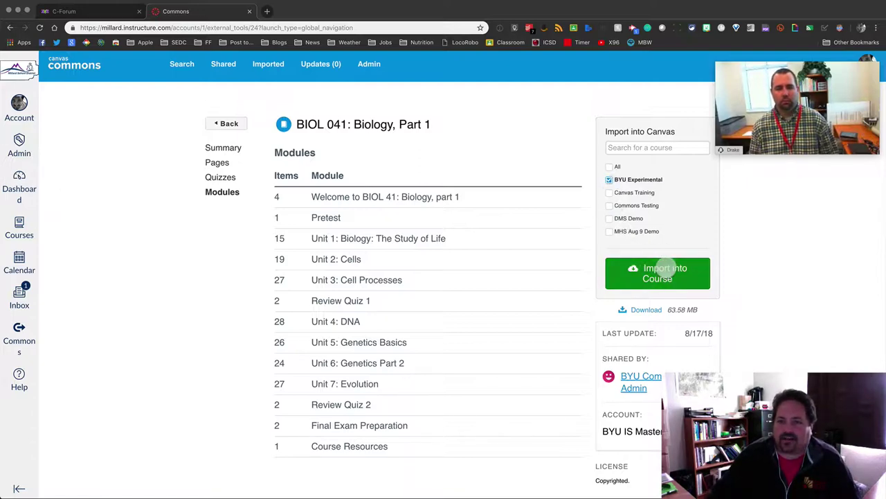
click(664, 270)
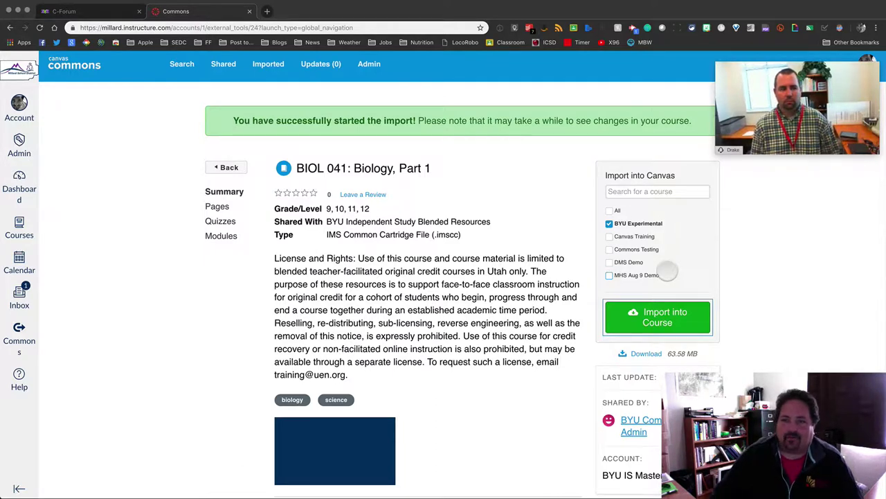
scroll(550, 251, up, 1)
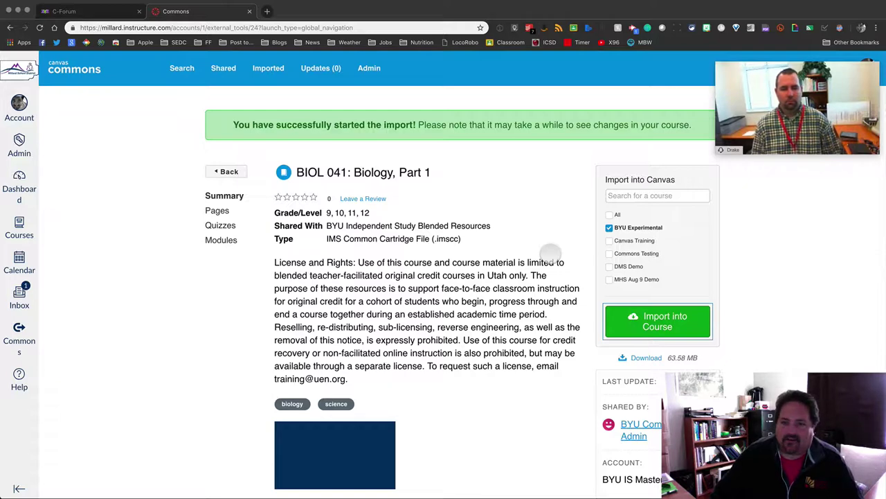
scroll(550, 253, down, 3)
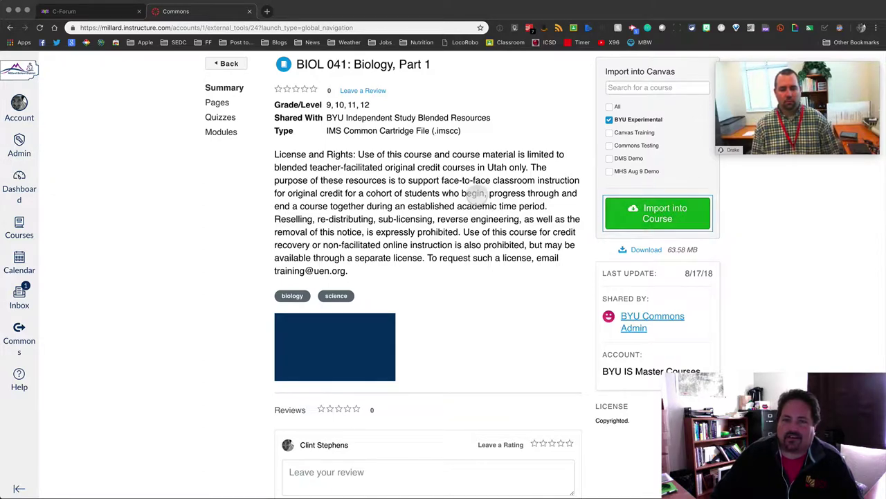
scroll(476, 195, up, 3)
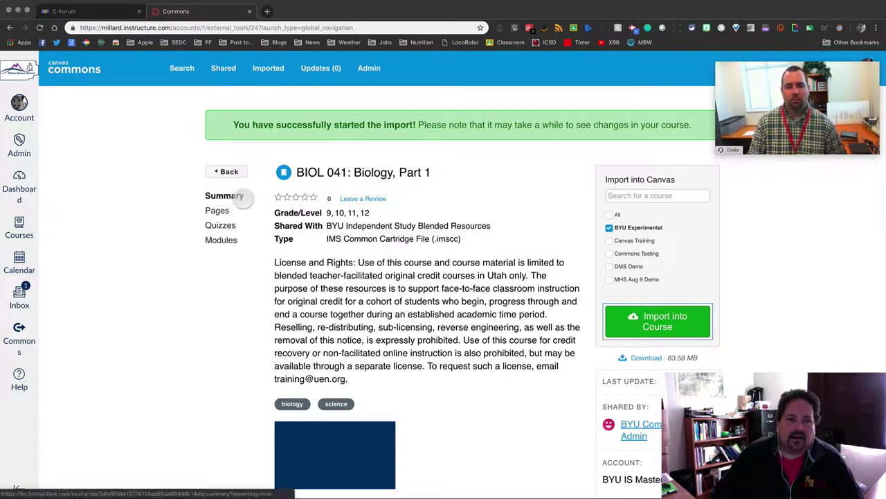
Step: Open the BYU Experimental course from the dashboard and check the content import job's status in the course settings
click(21, 181)
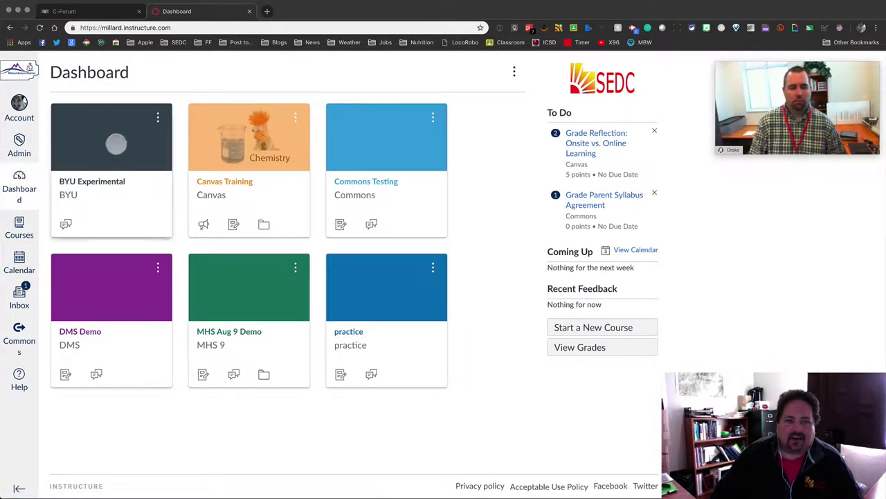
click(99, 181)
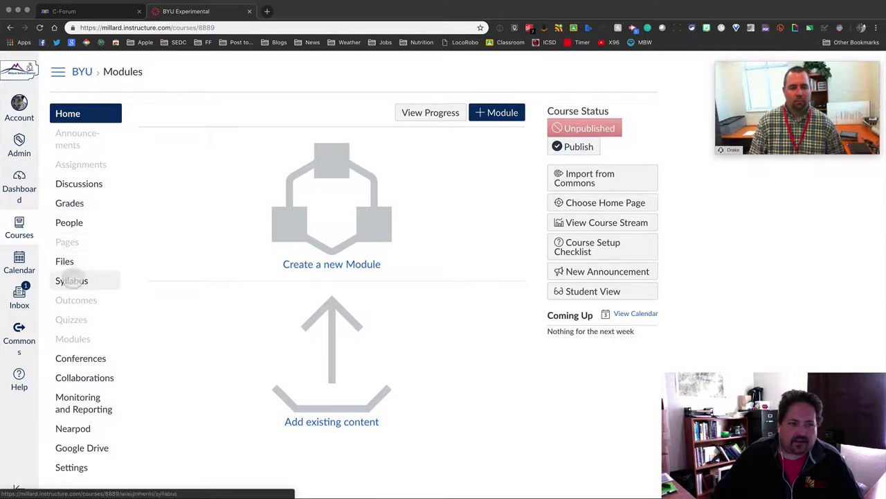
click(70, 247)
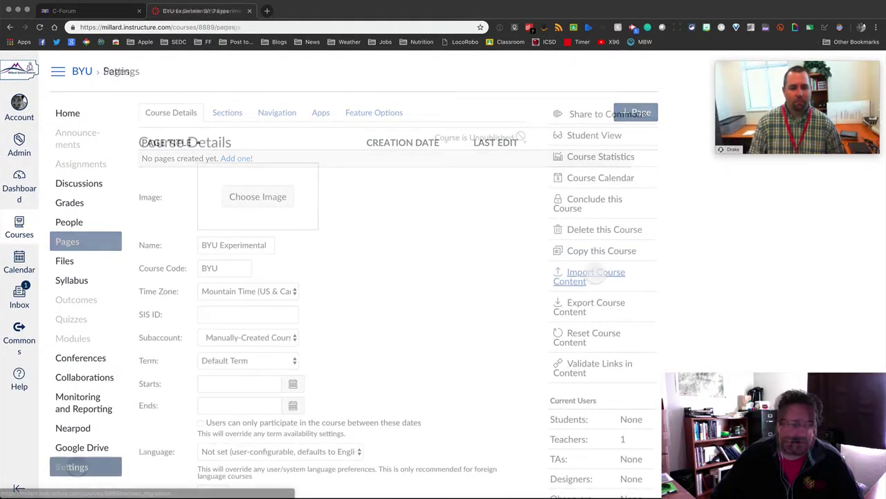
click(593, 272)
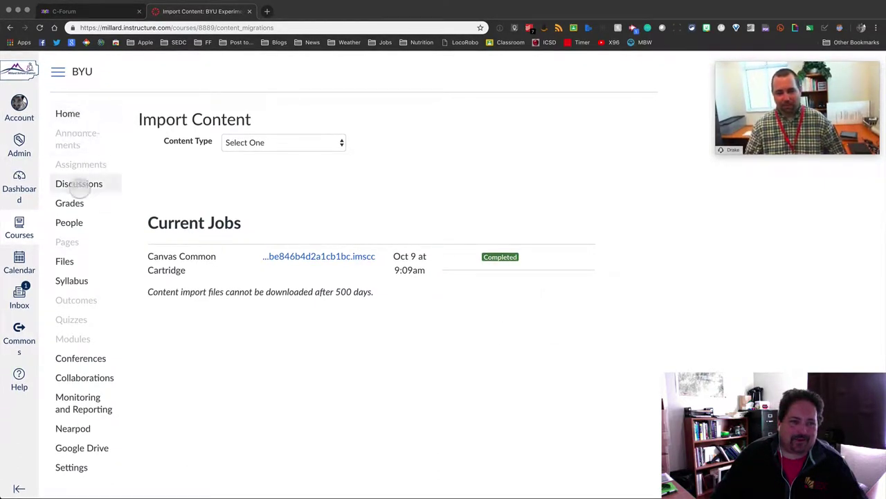
Step: Open the BYU Experimental course's page list and look through the imported pages
click(72, 242)
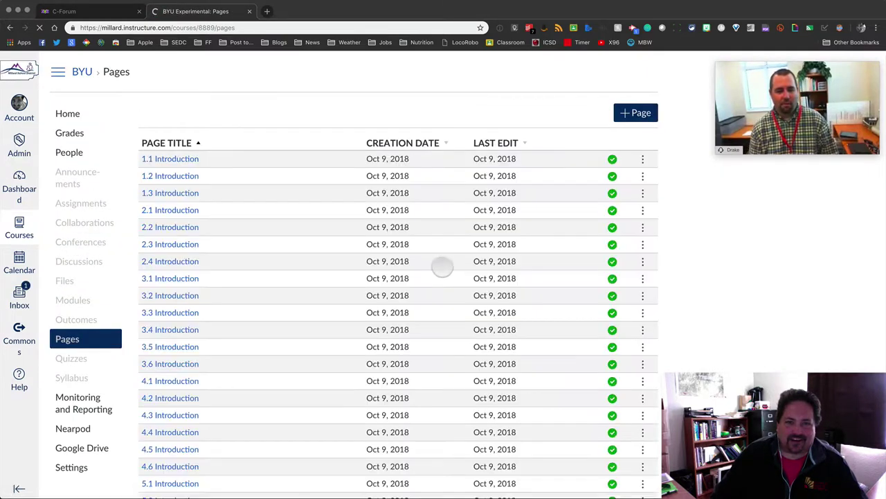
scroll(455, 291, down, 3)
scroll(455, 290, up, 3)
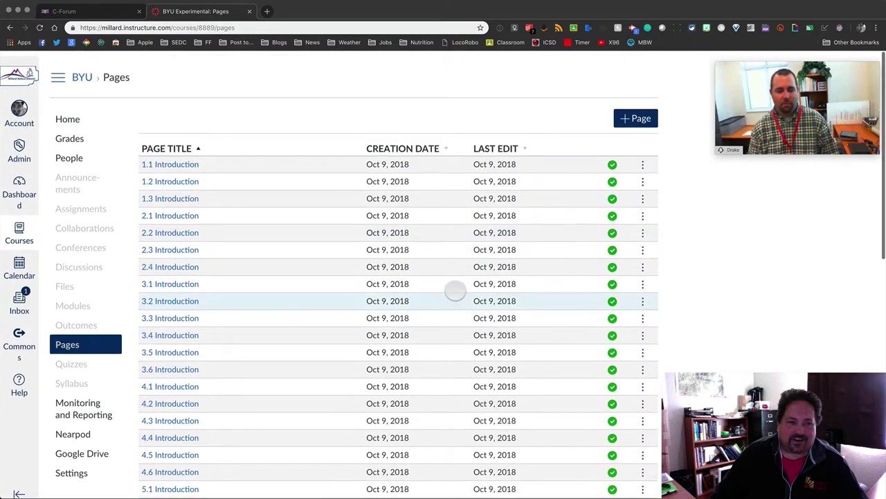
Step: Open the BYU Experimental course's quiz list and look through the imported quizzes
click(78, 360)
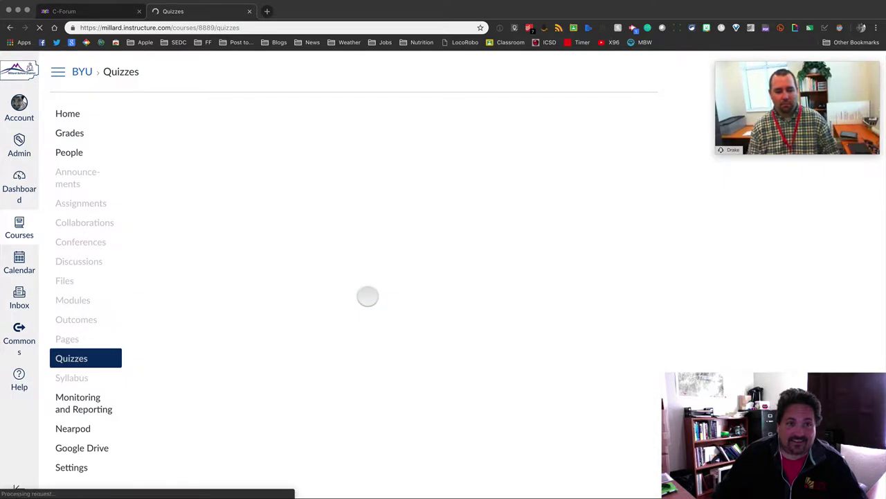
scroll(367, 297, down, 5)
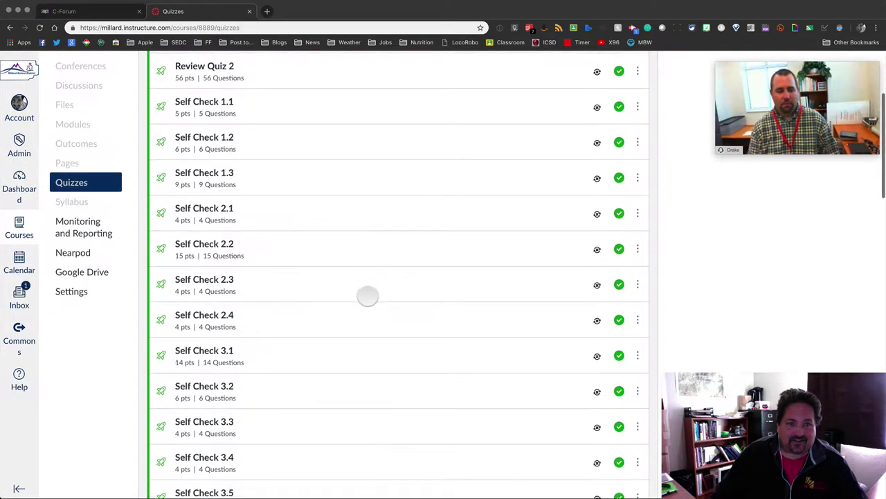
scroll(368, 296, up, 2)
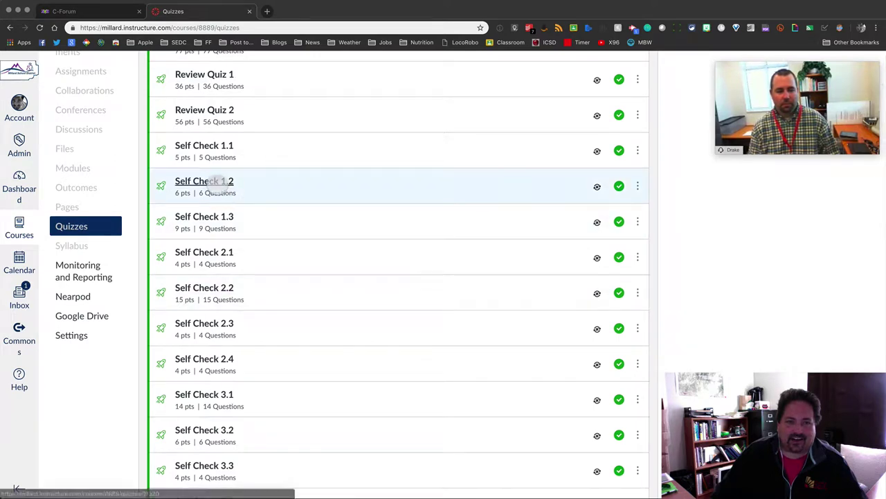
scroll(208, 186, up, 3)
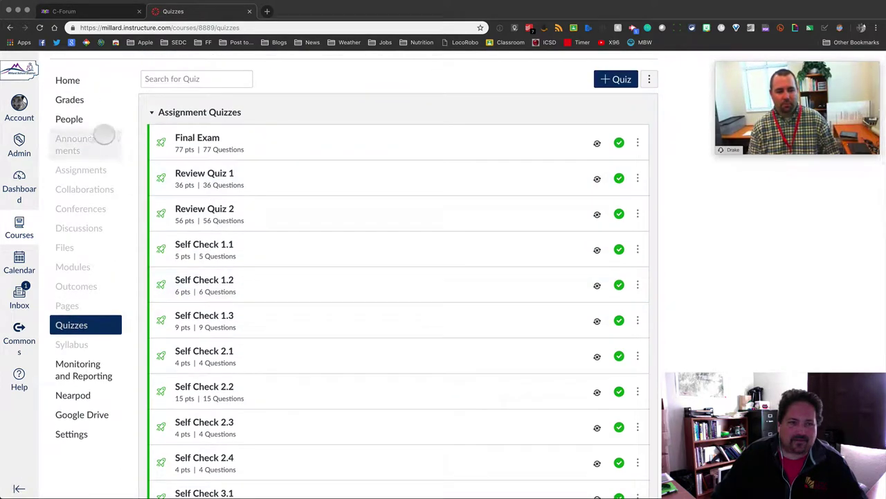
Step: Open the course's modules and look through the imported structure from the welcome module through Unit 1
click(83, 268)
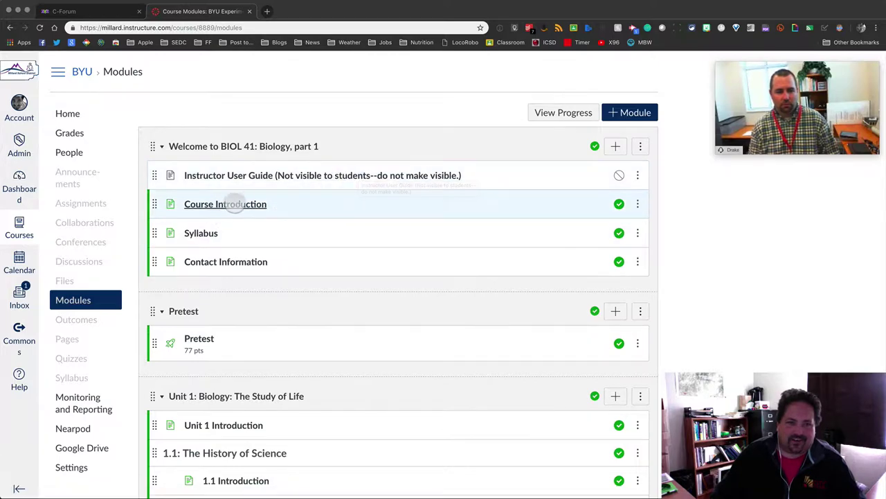
scroll(310, 276, down, 3)
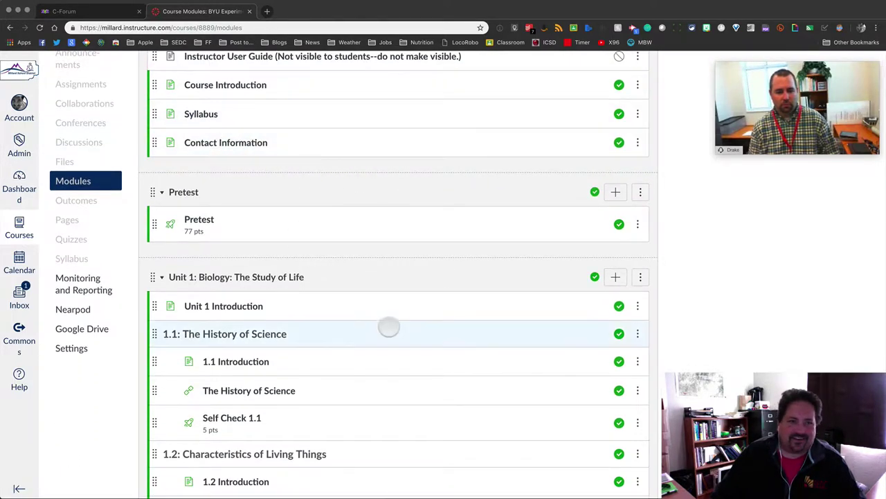
scroll(389, 325, down, 1)
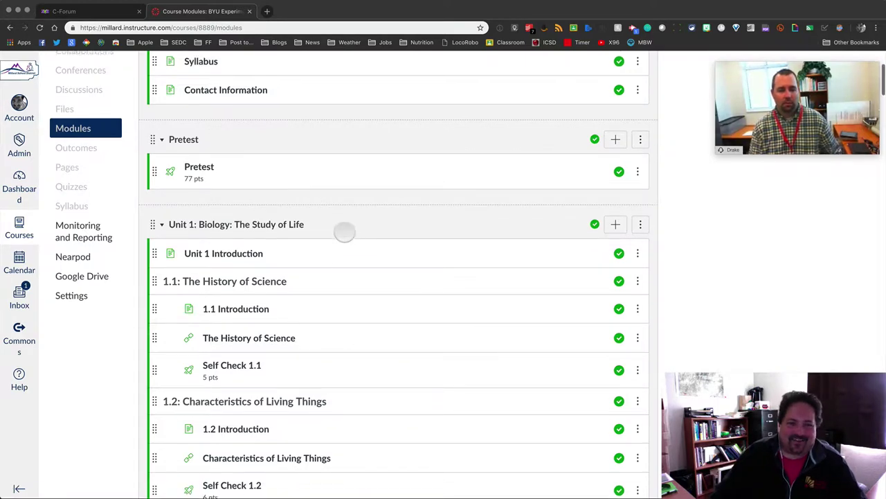
scroll(344, 231, down, 2)
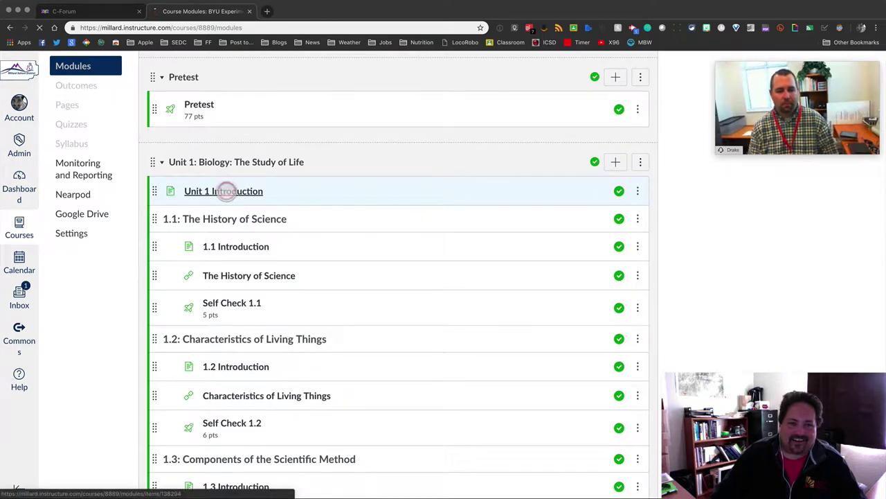
Step: Open the Unit 1 Introduction page and review its illustration, text and learning outcomes
click(226, 191)
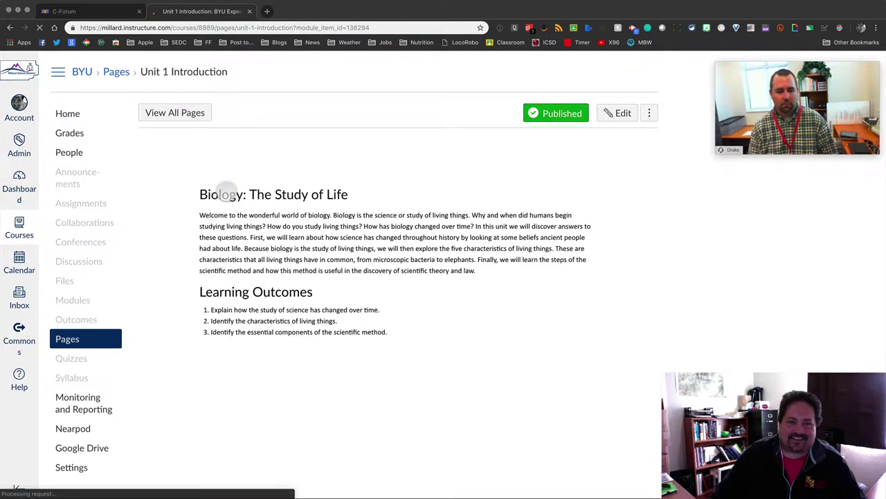
scroll(475, 333, down, 2)
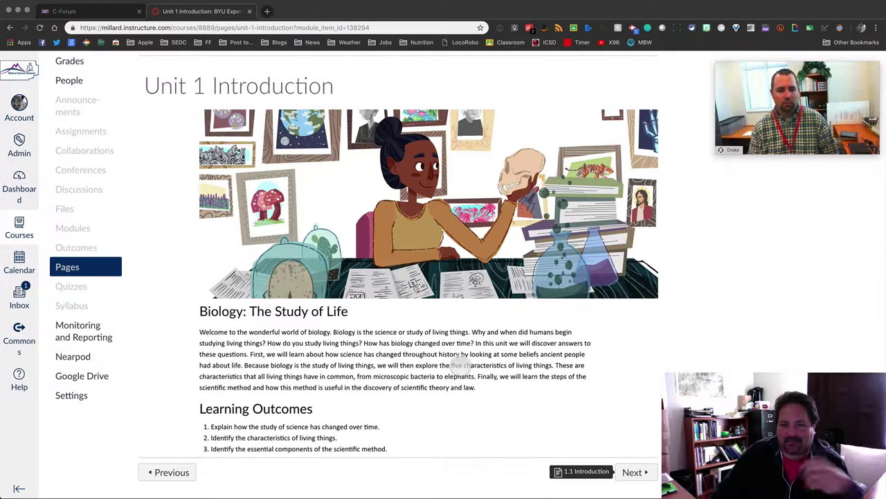
scroll(460, 365, down, 1)
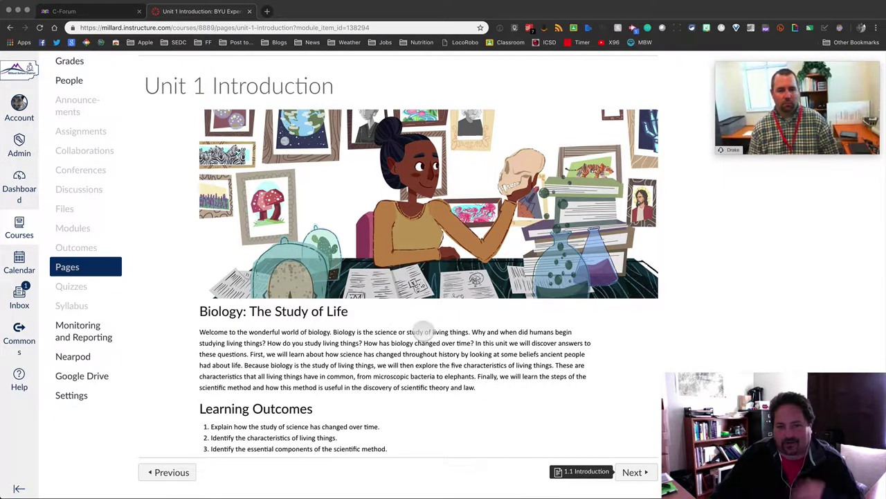
scroll(424, 337, up, 3)
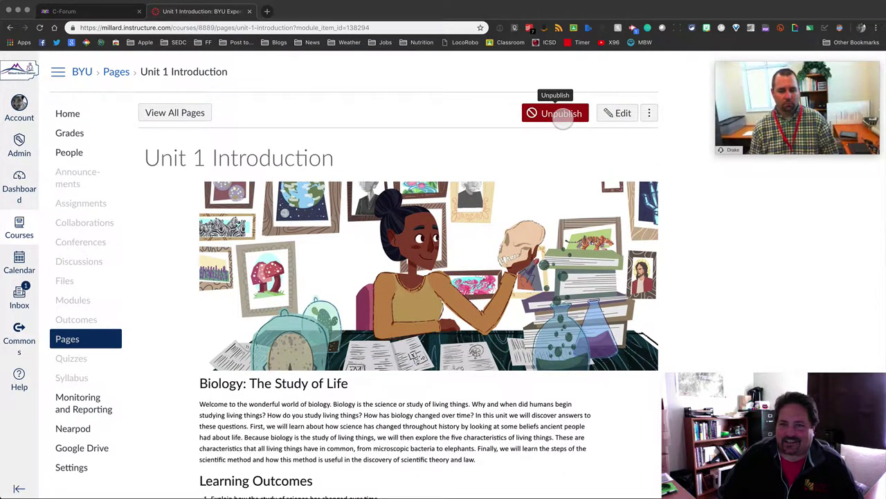
scroll(561, 119, down, 3)
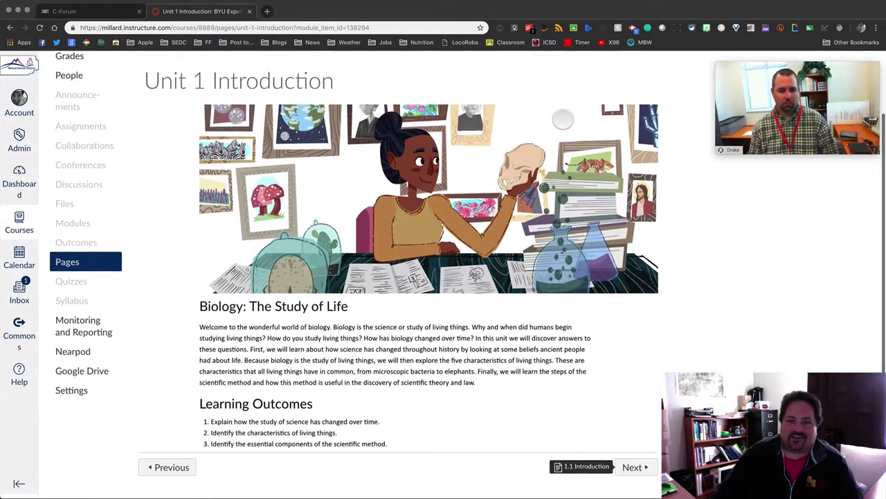
Step: Advance through the 1.1 Introduction page to The History of Science and read through the lesson
click(643, 471)
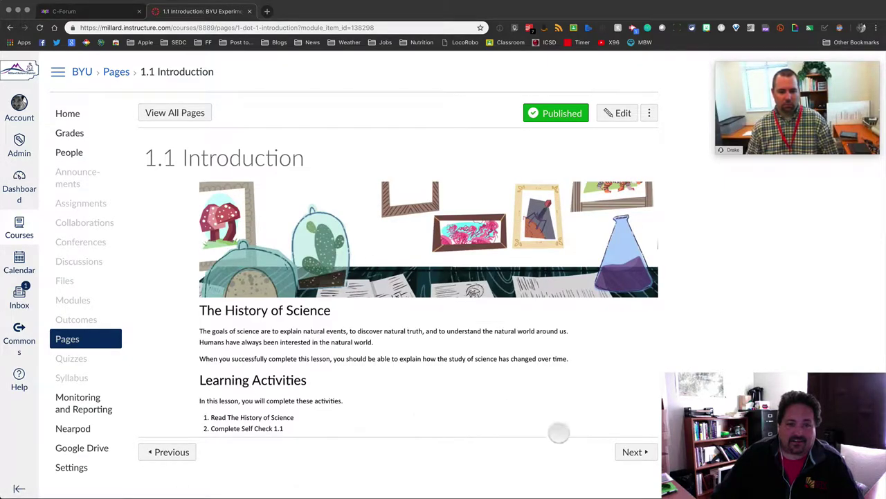
click(633, 451)
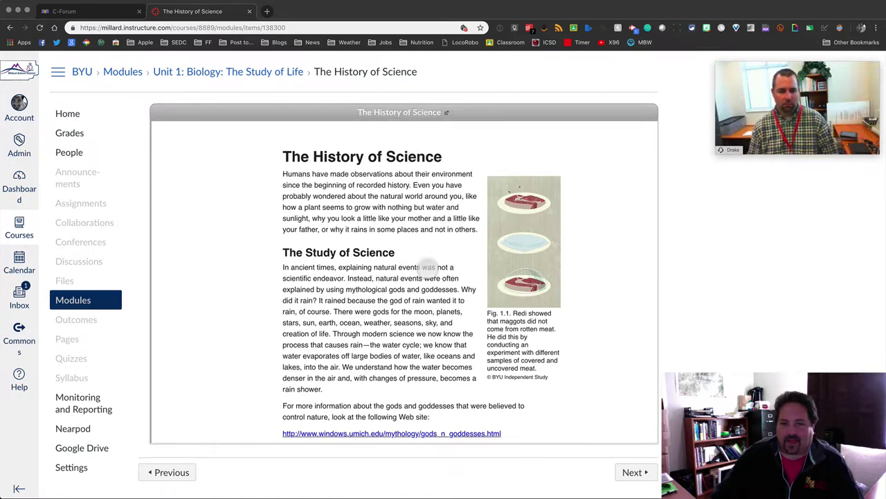
scroll(423, 267, down, 5)
scroll(427, 267, down, 10)
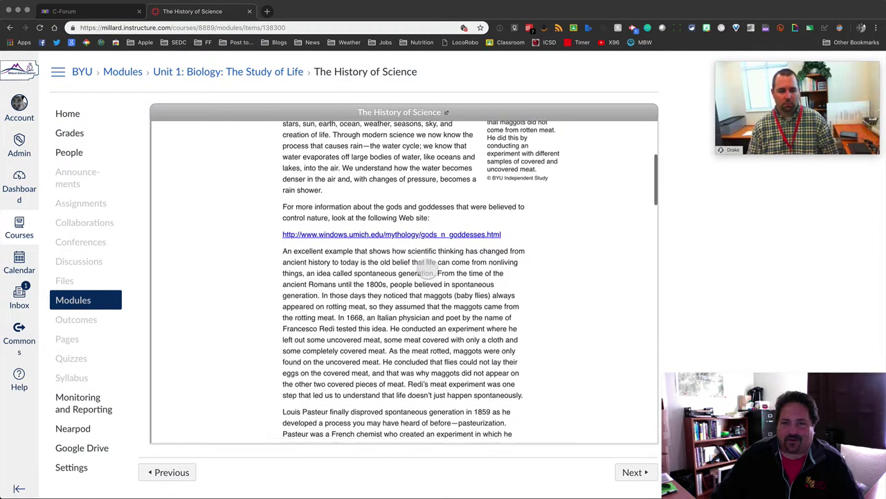
scroll(427, 267, down, 10)
scroll(428, 267, down, 10)
scroll(427, 268, down, 10)
scroll(427, 268, down, 2)
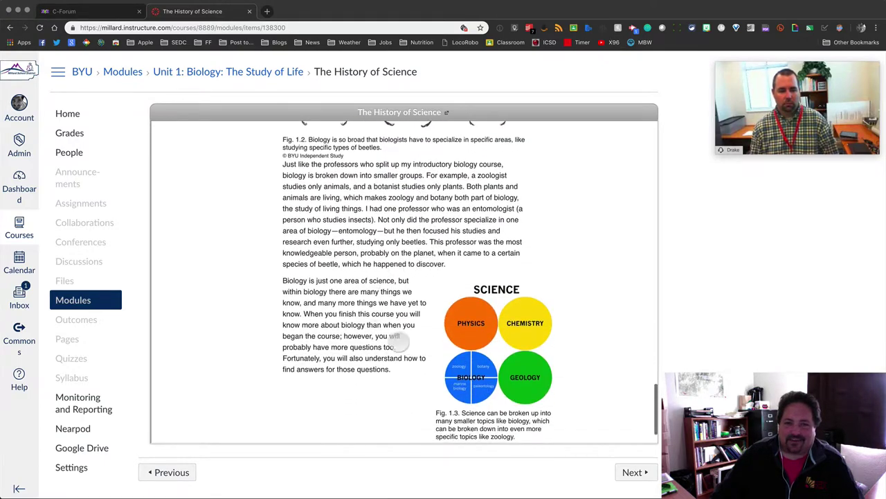
scroll(421, 317, up, 15)
scroll(422, 316, up, 10)
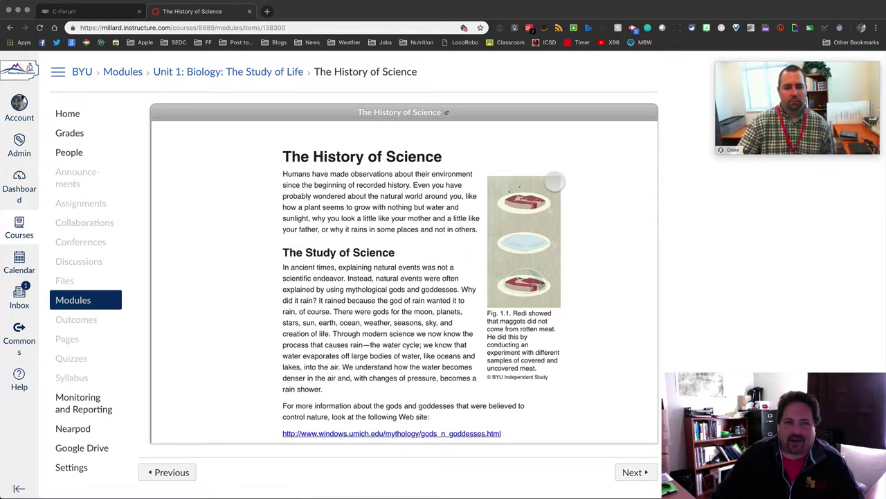
scroll(533, 220, down, 2)
scroll(519, 236, up, 2)
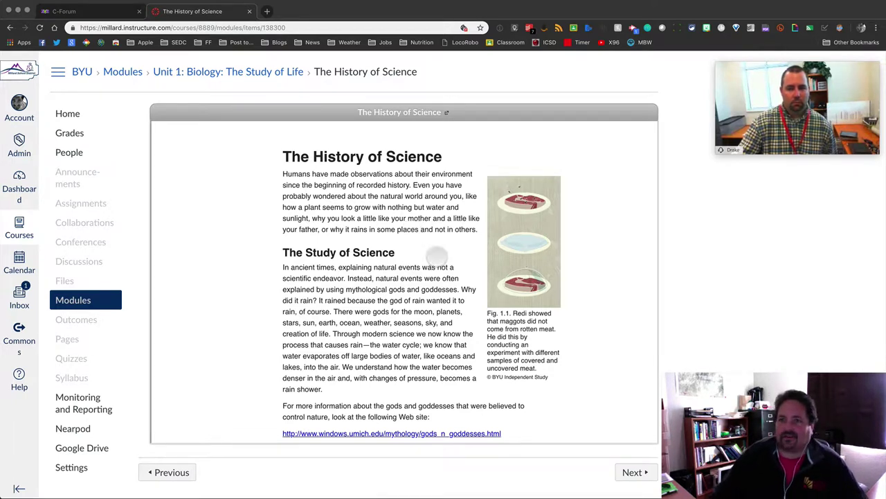
scroll(447, 307, down, 2)
Step: Advance to the Self Check 1.1 quiz, review its settings and open its preview
click(633, 474)
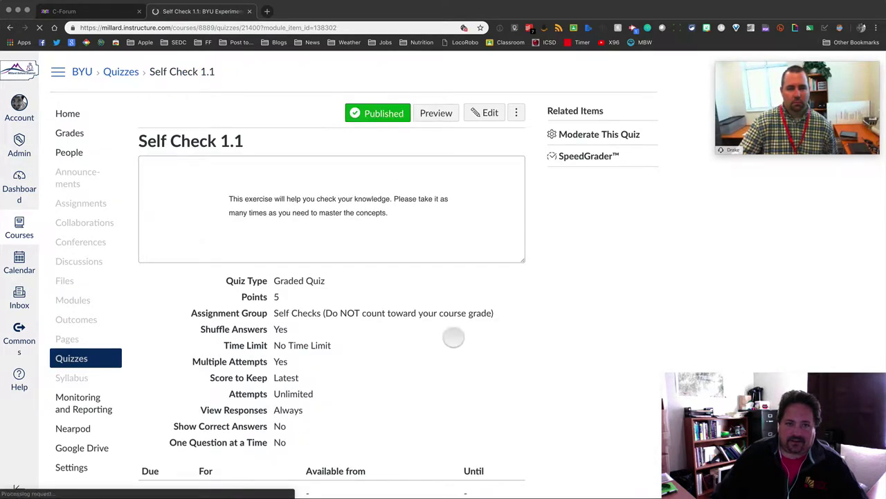
scroll(453, 337, down, 3)
scroll(454, 338, up, 3)
scroll(453, 337, down, 1)
scroll(454, 338, up, 1)
scroll(453, 337, down, 3)
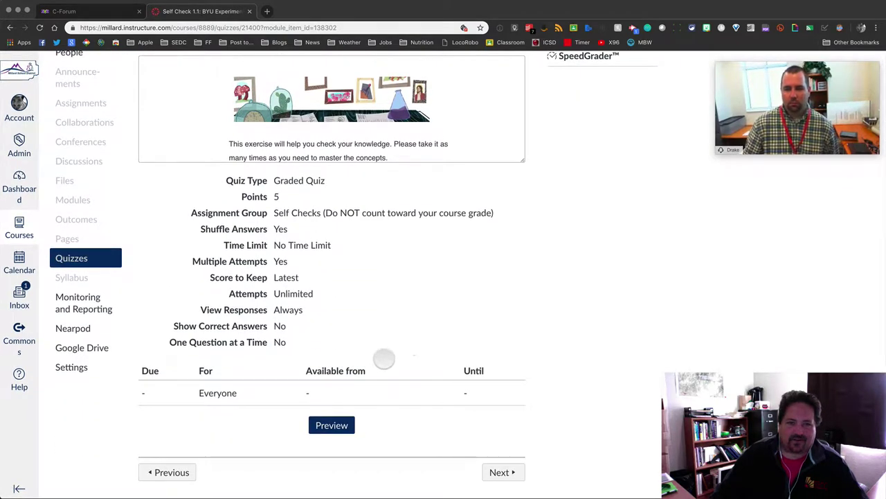
click(331, 425)
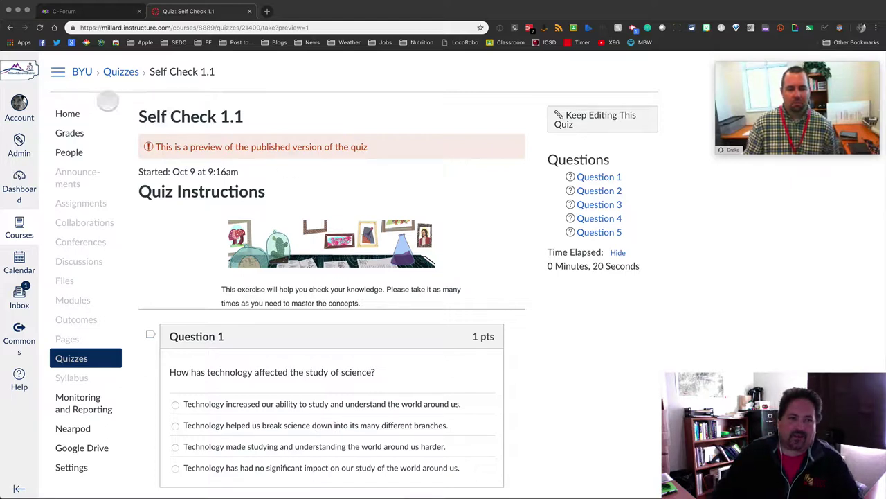
Step: Return to the dashboard via the course home page and open the DMS Demo course's content import page from its settings
click(67, 113)
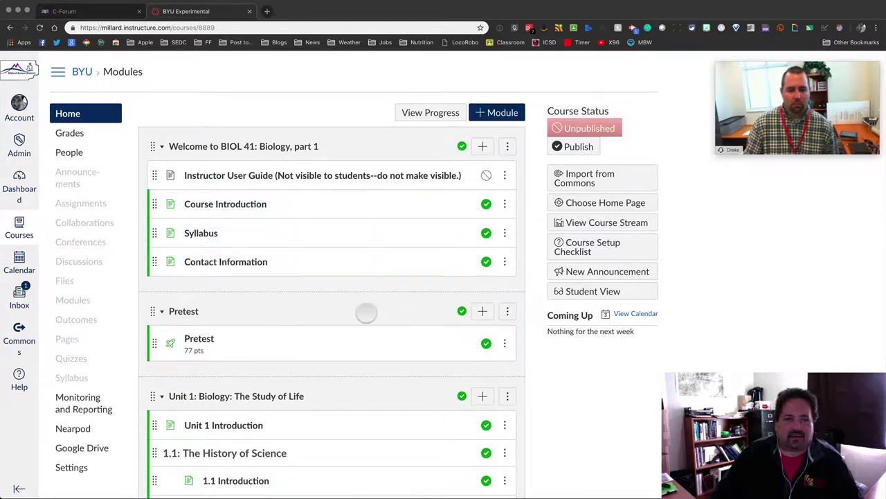
click(18, 181)
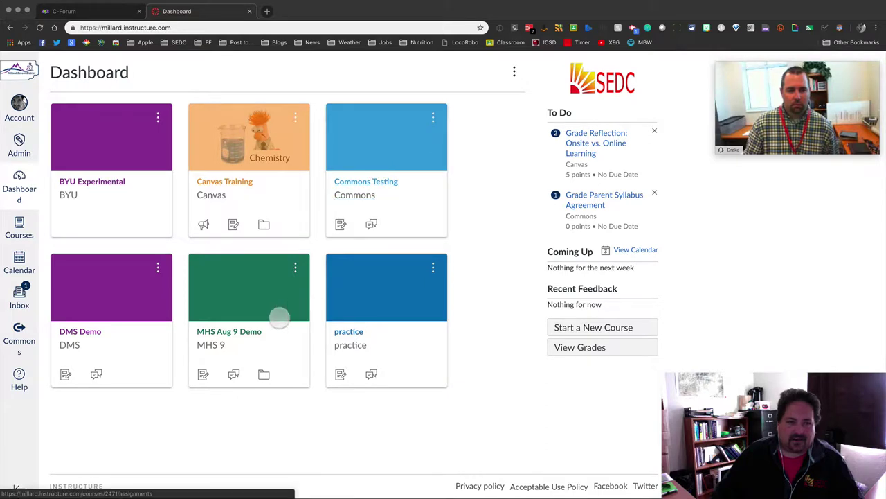
click(81, 332)
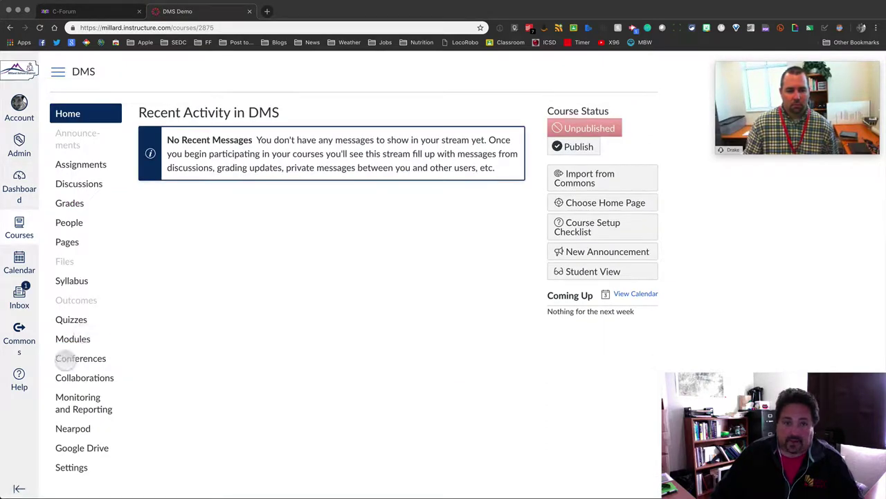
click(72, 466)
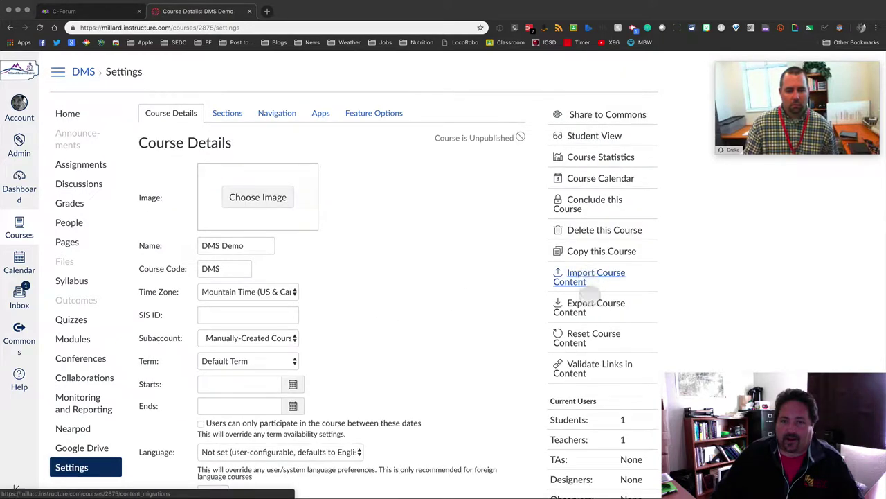
click(582, 276)
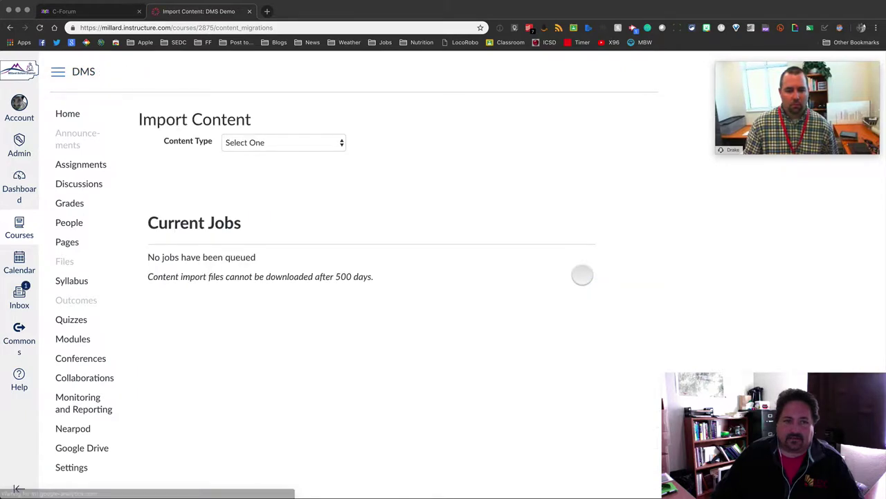
Step: Set the import's content type to Copy a Canvas Course and choose BYU Experimental as the source course
click(271, 142)
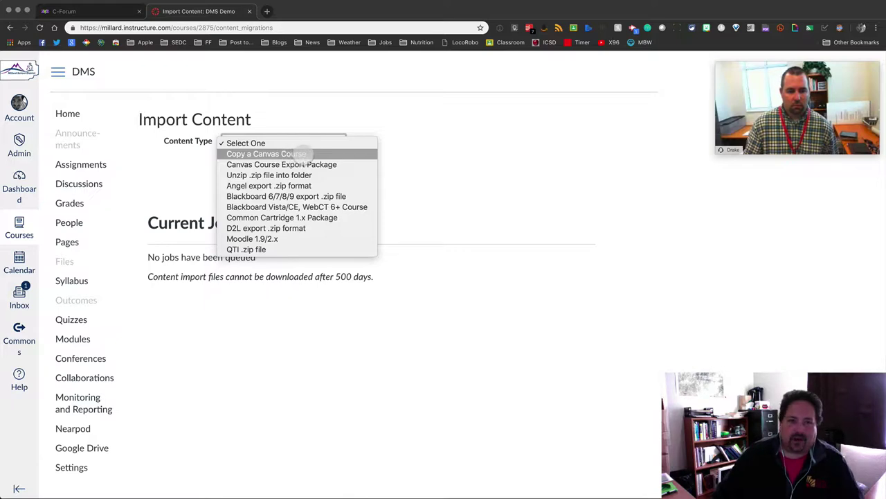
click(304, 153)
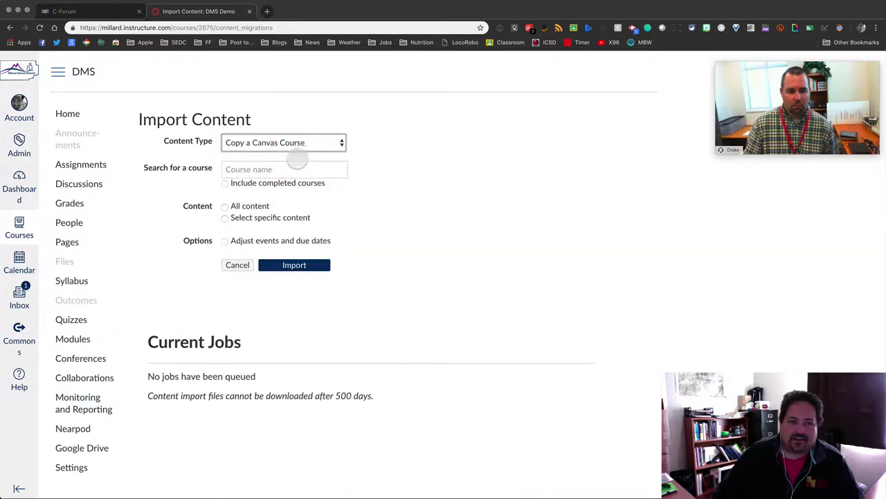
click(283, 170)
text(b)
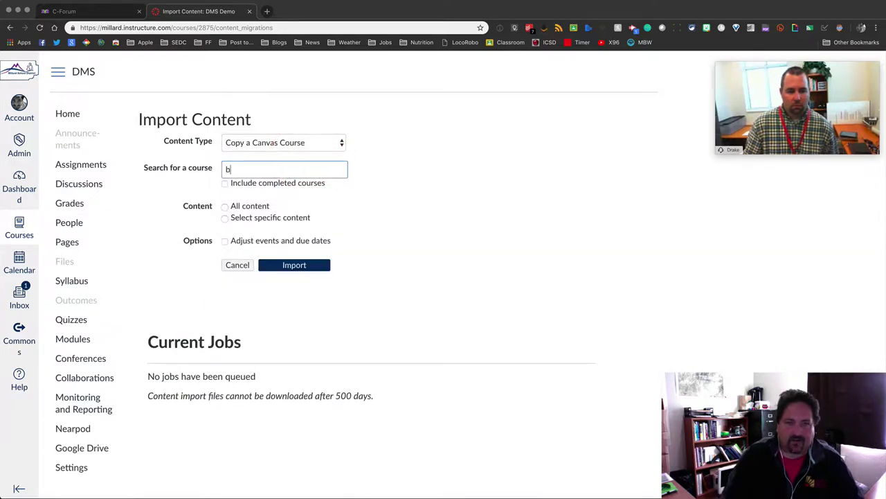
text(yu)
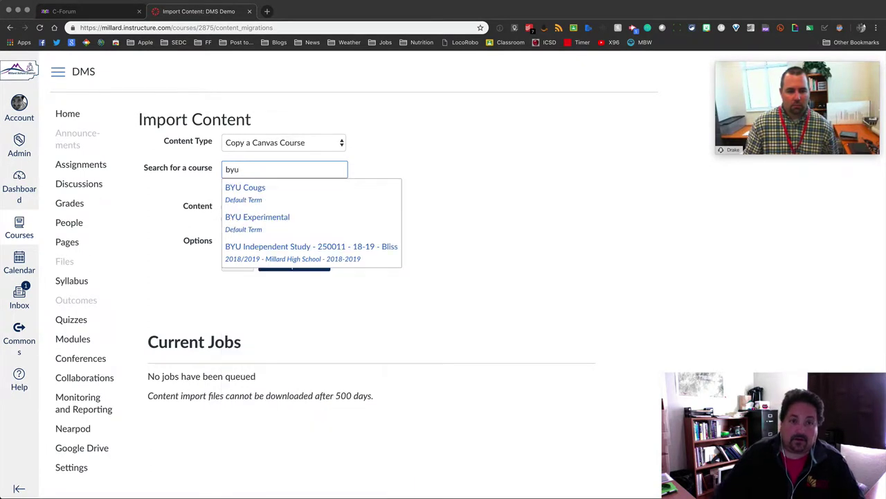
click(282, 221)
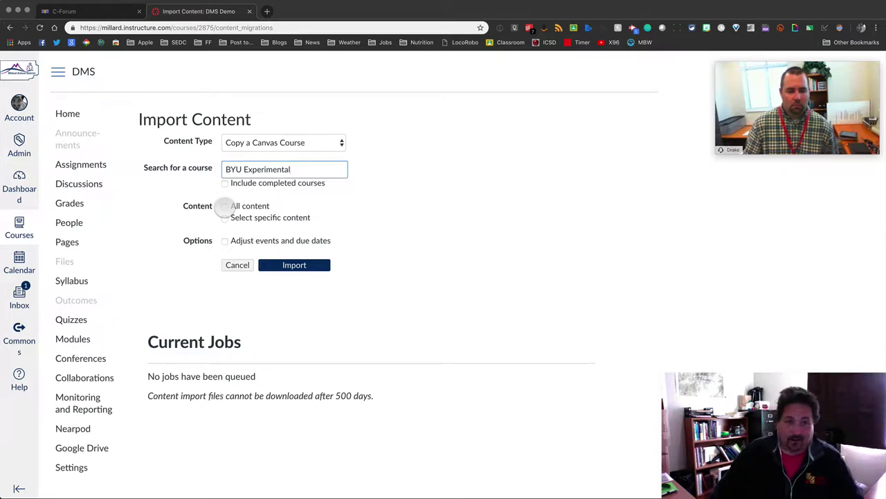
Step: Limit the import to specific content and enable adjusting events and due dates with the Shift dates option
click(225, 218)
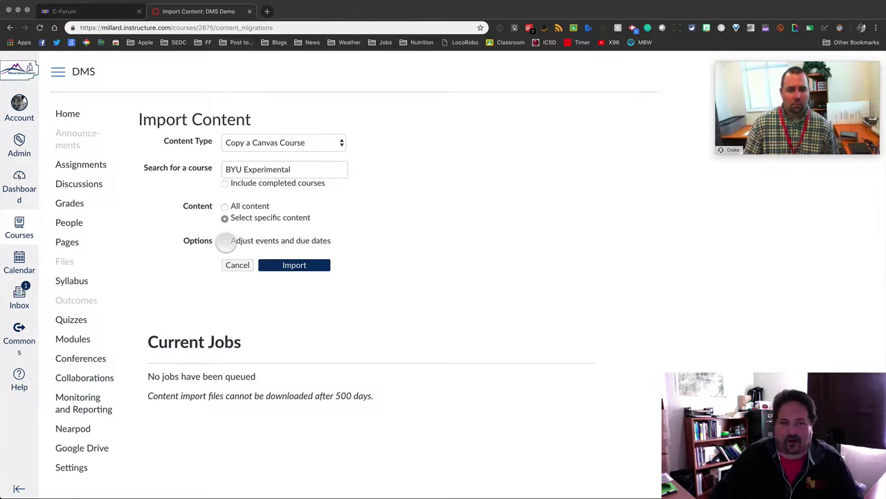
click(226, 240)
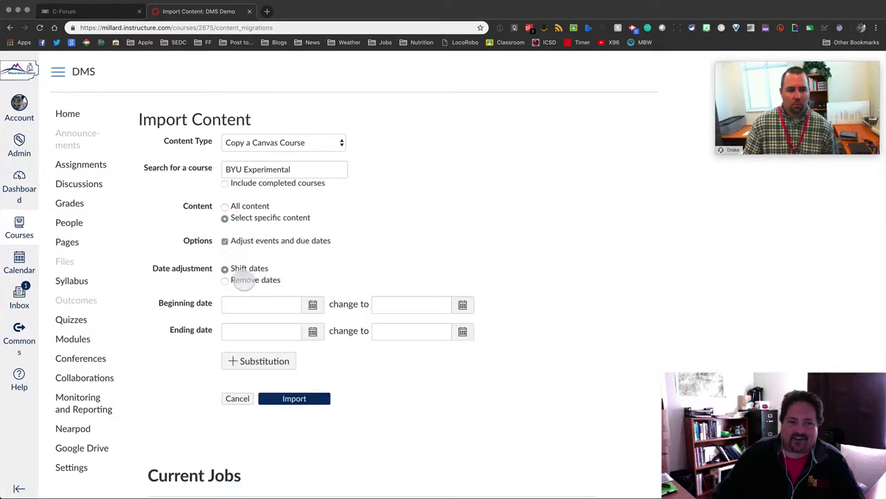
click(227, 279)
click(247, 268)
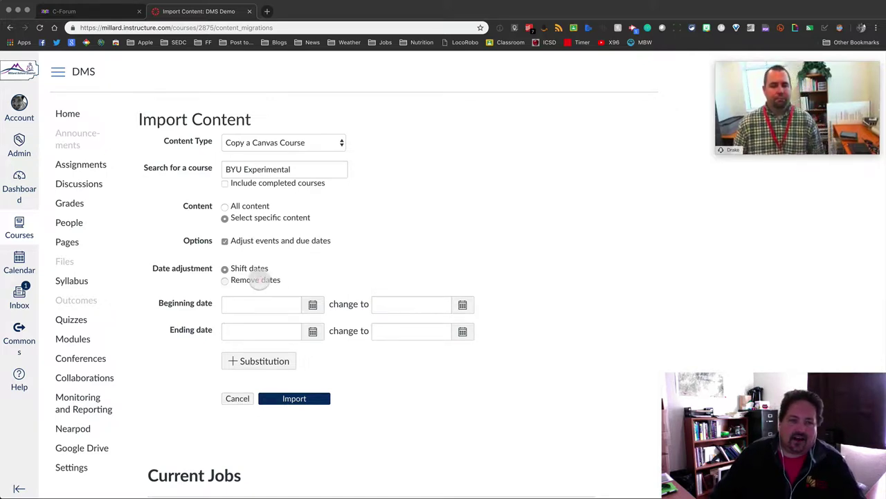
Step: Set the date adjustment to Remove dates, start the import from BYU Experimental and open the content selection for the course copy
click(257, 280)
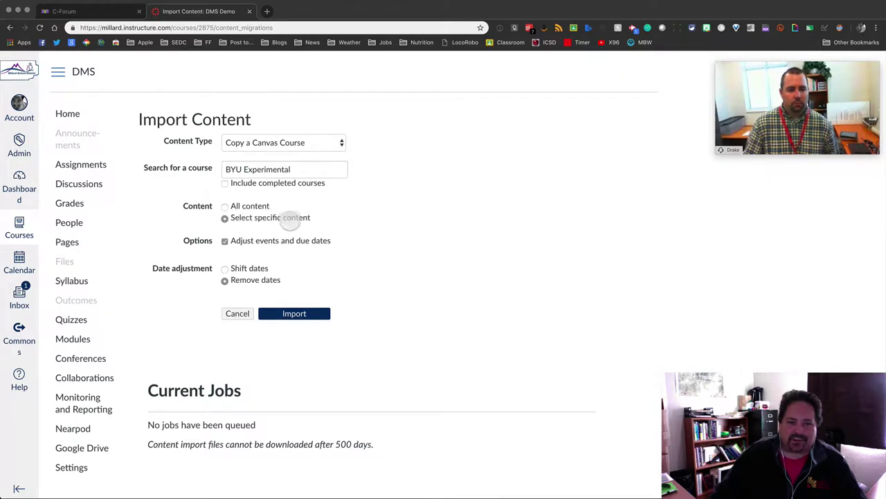
click(294, 313)
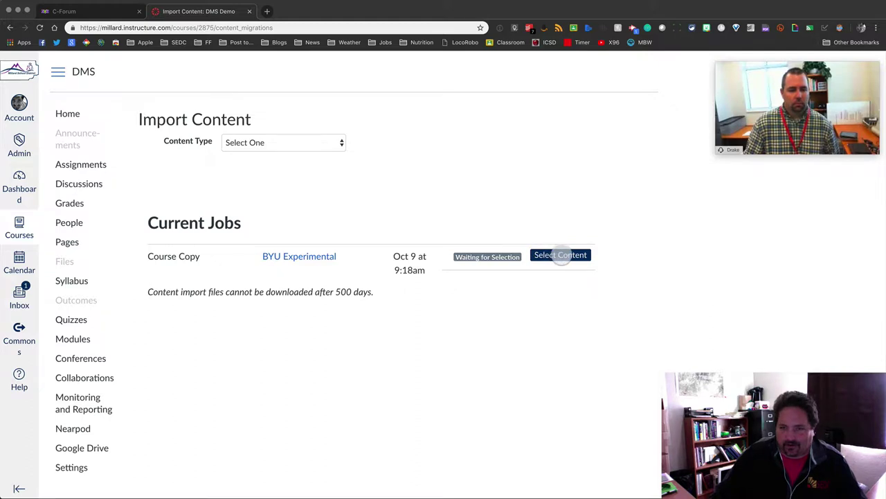
click(561, 255)
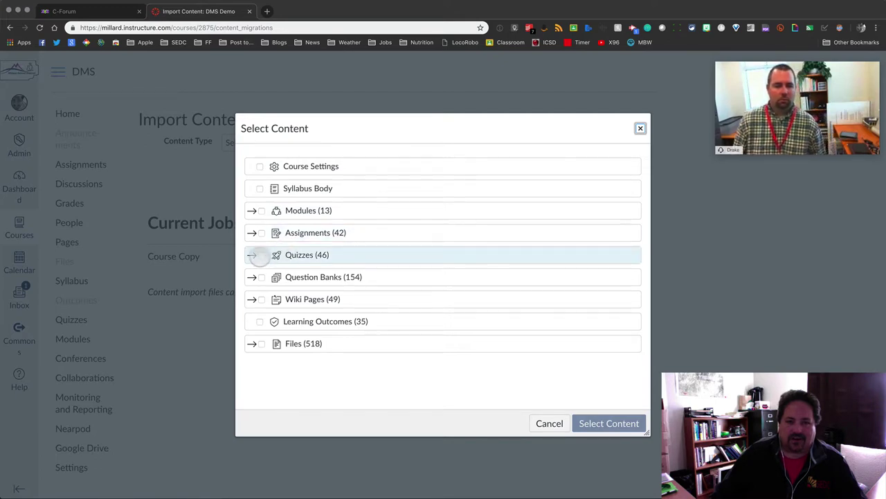
Step: Select only the Pretest and Final Exam quizzes for the course copy and confirm the selection
click(250, 255)
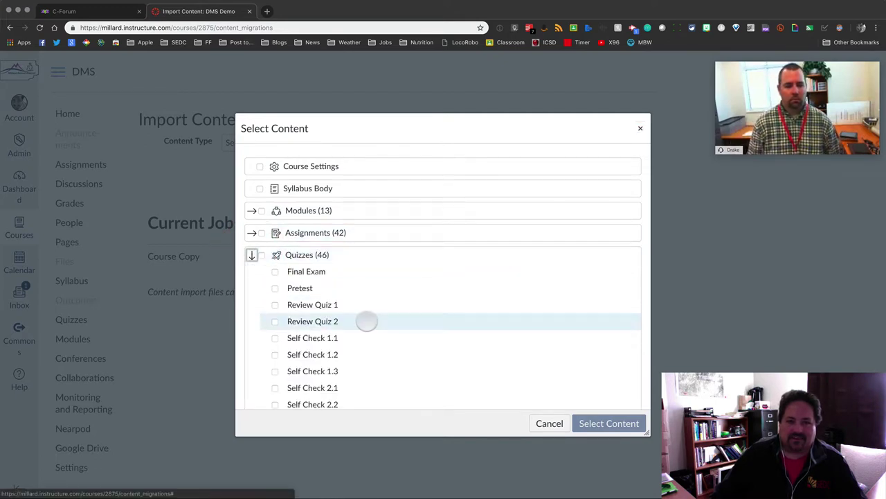
scroll(367, 321, down, 2)
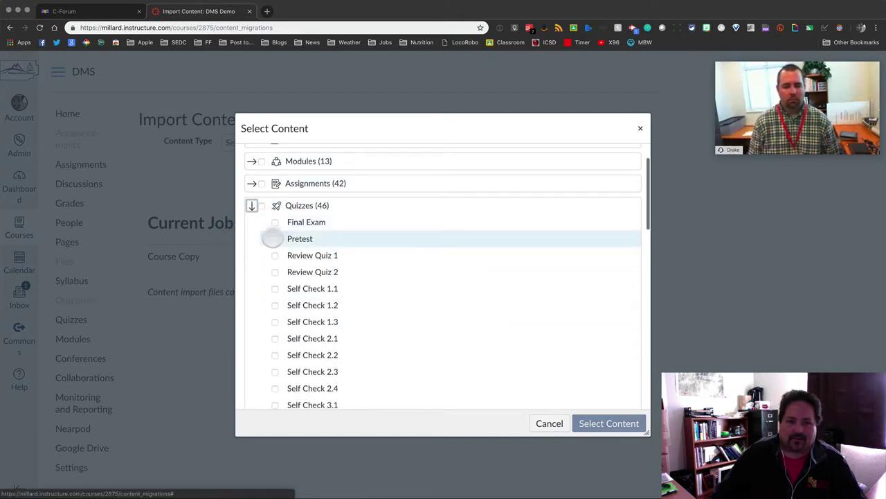
click(274, 240)
click(275, 222)
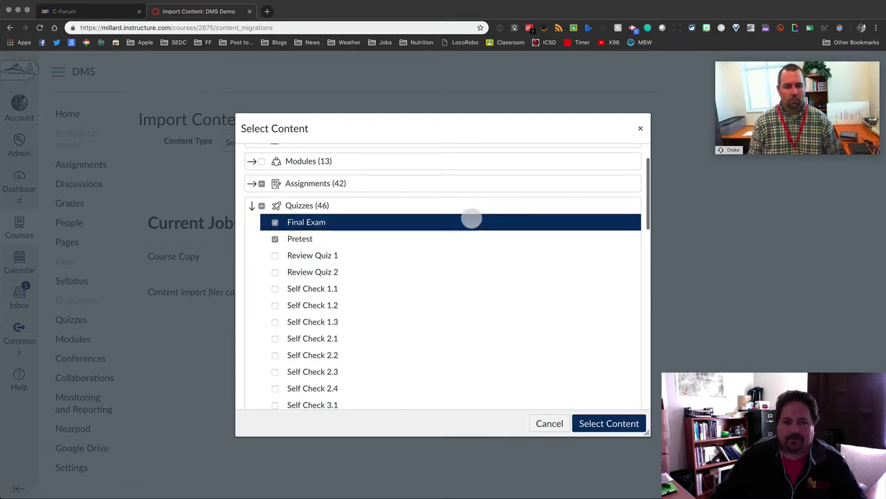
scroll(565, 319, down, 2)
scroll(565, 319, down, 2)
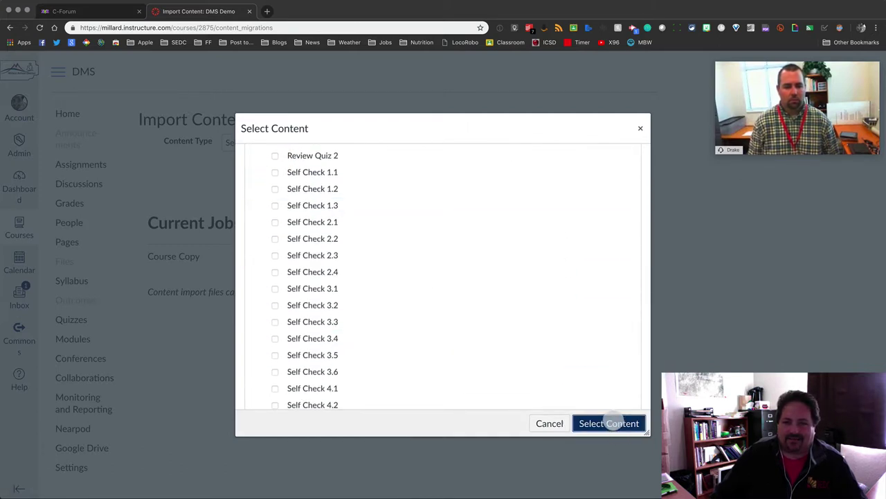
click(611, 423)
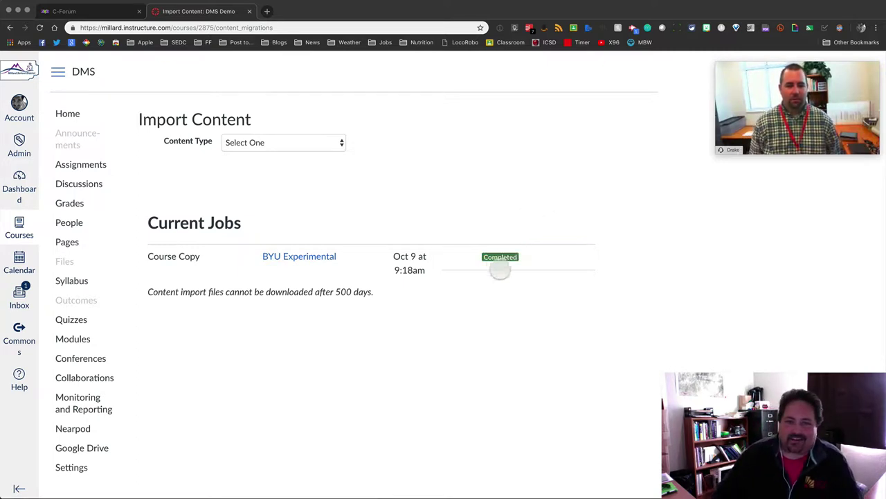
Step: Return to the dashboard and check the quiz list of the DMS Demo course for the imported quizzes
click(18, 181)
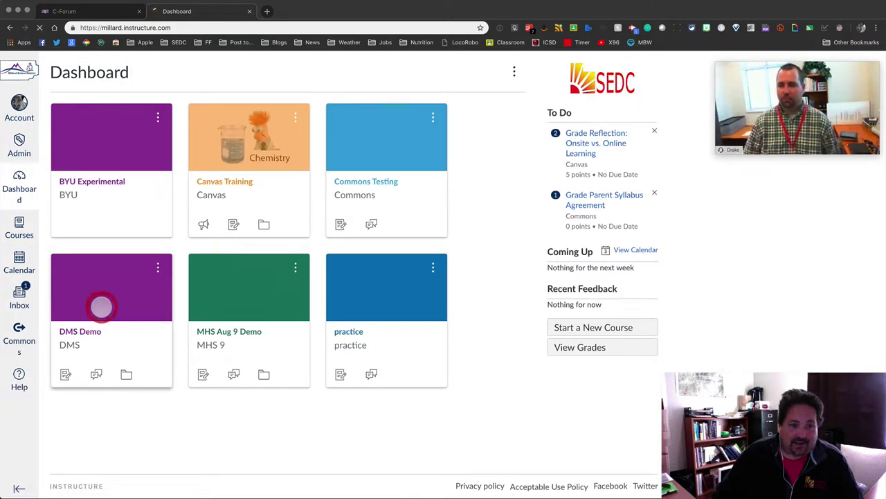
click(102, 304)
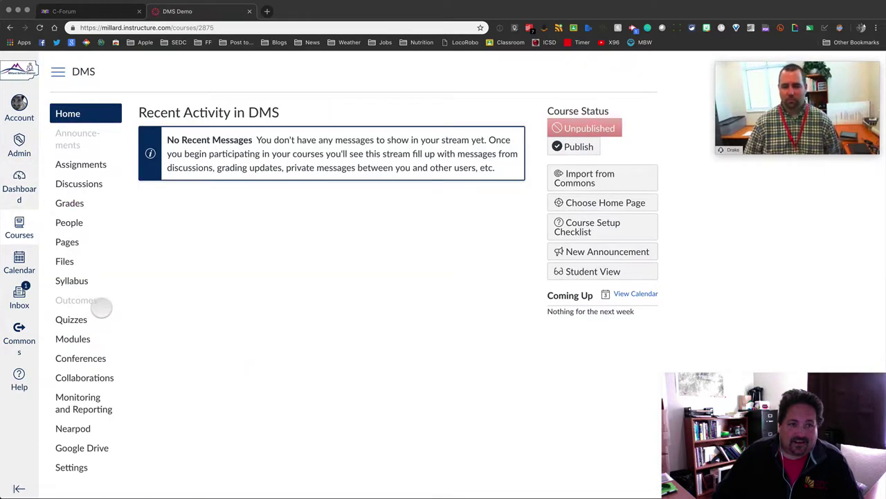
click(81, 321)
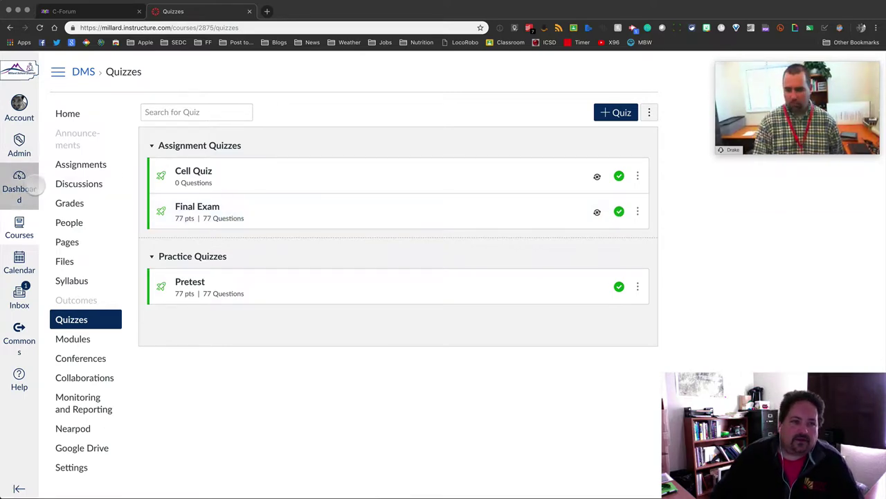
Step: Open the BYU Experimental course from the dashboard and review its assignment groups and assignments
click(21, 184)
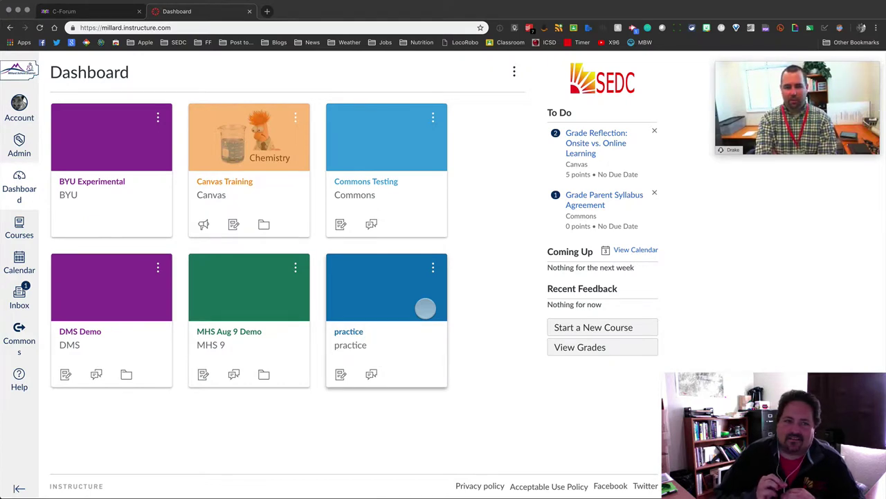
click(99, 180)
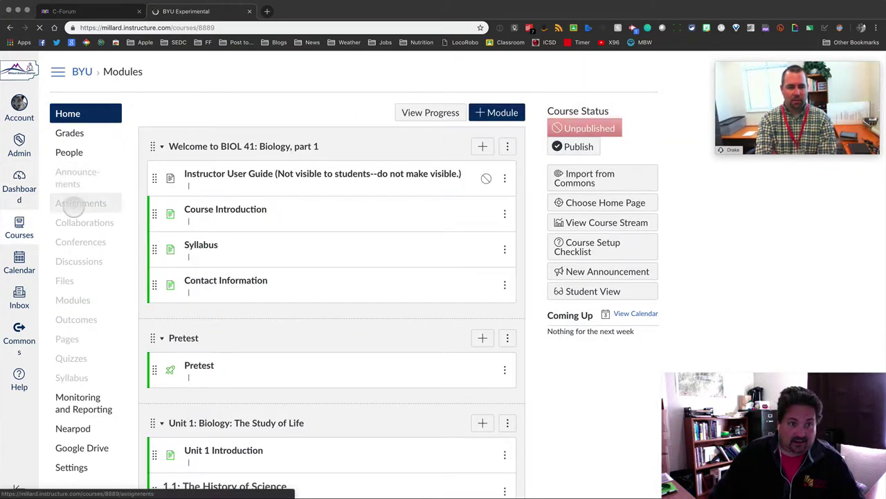
click(73, 203)
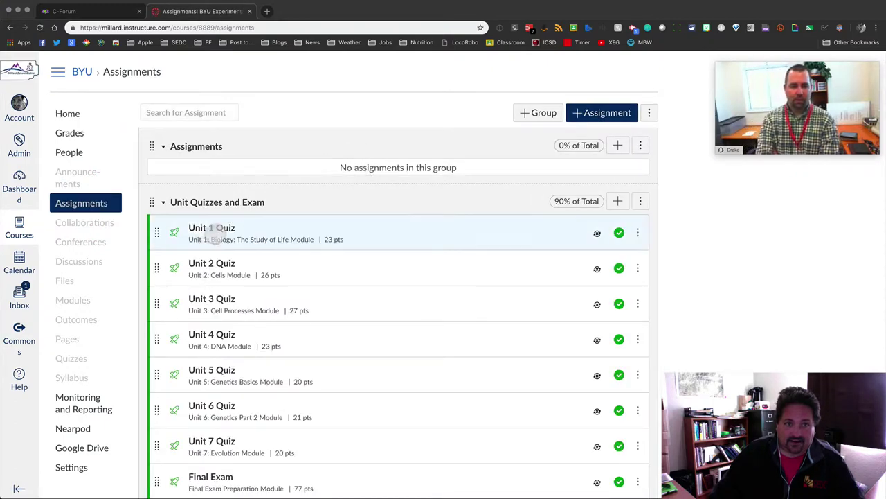
scroll(316, 277, down, 3)
scroll(315, 277, down, 12)
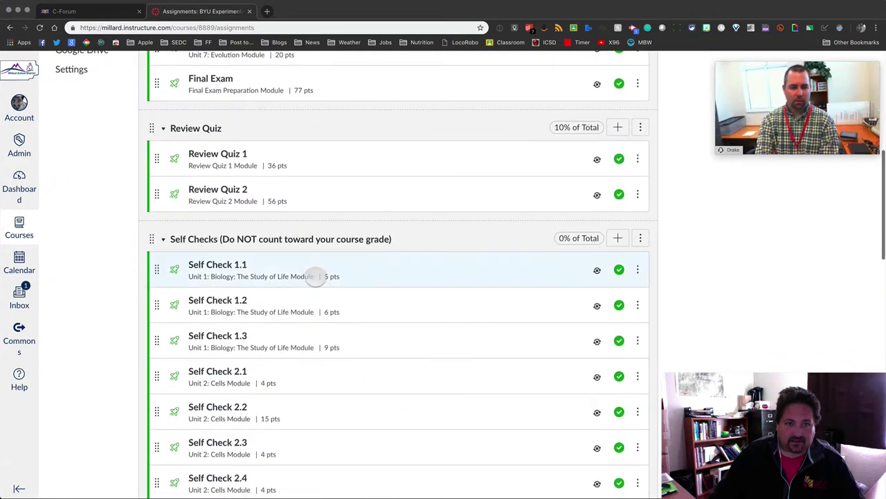
scroll(315, 277, down, 15)
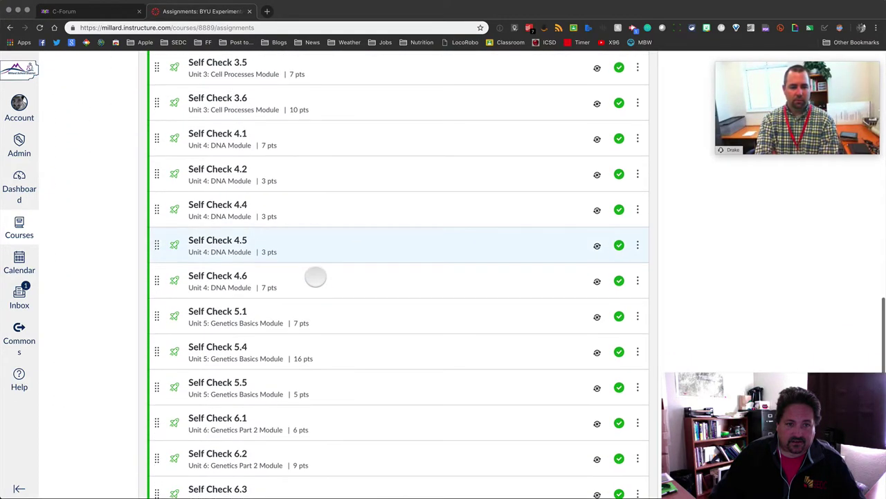
scroll(315, 277, up, 20)
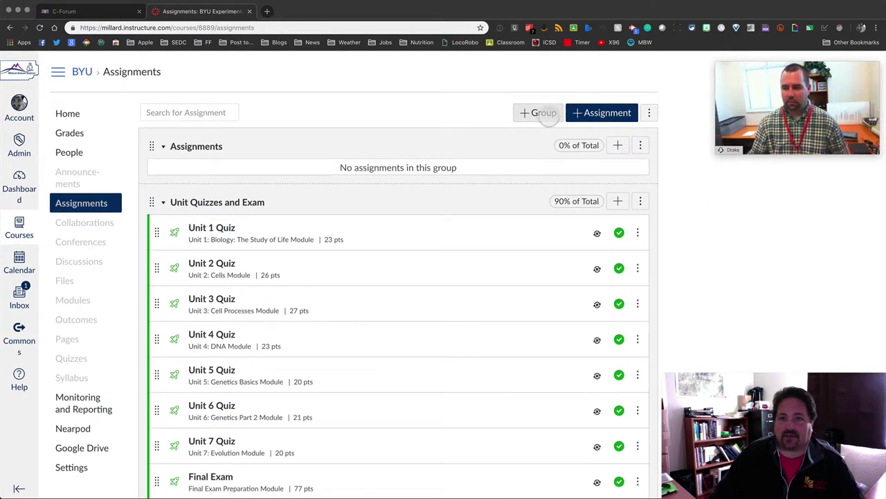
Step: Start a new assignment in BYU Experimental and look through its settings
click(618, 113)
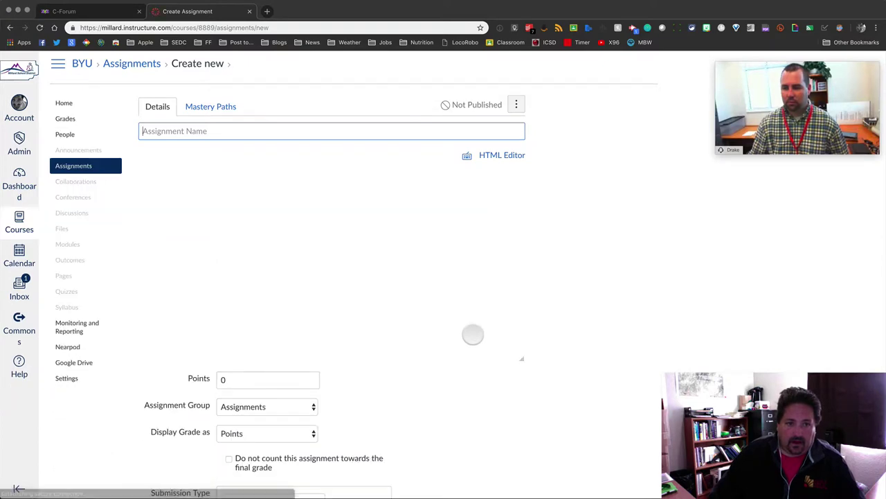
scroll(473, 334, down, 3)
scroll(473, 334, down, 5)
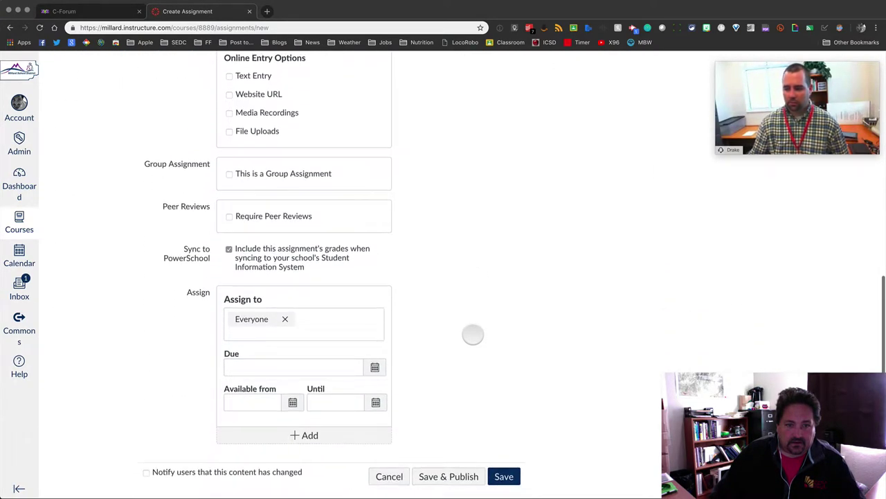
scroll(473, 334, up, 4)
Step: Try External Tool as the assignment's submission type, return it to Online and review the remaining settings
click(288, 219)
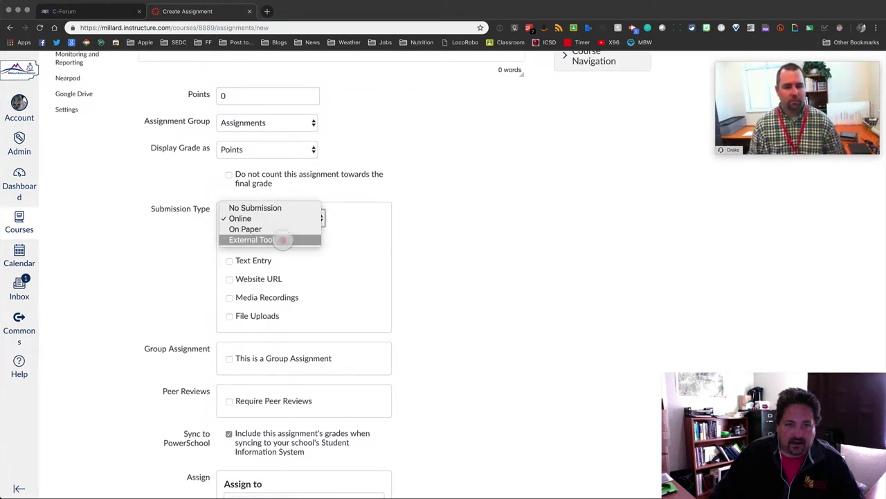
click(279, 239)
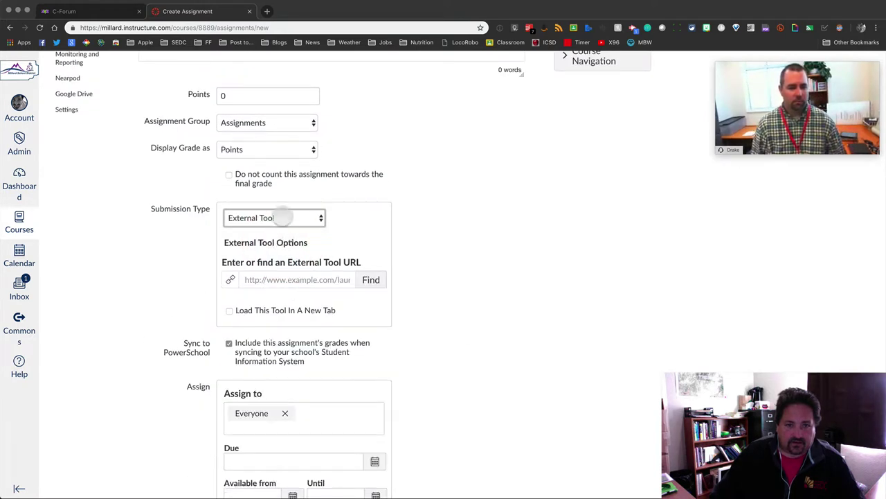
click(281, 216)
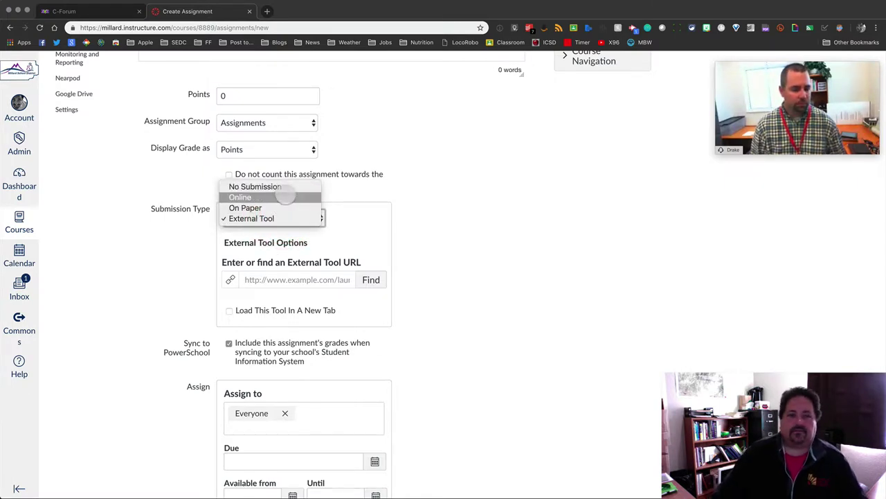
click(284, 197)
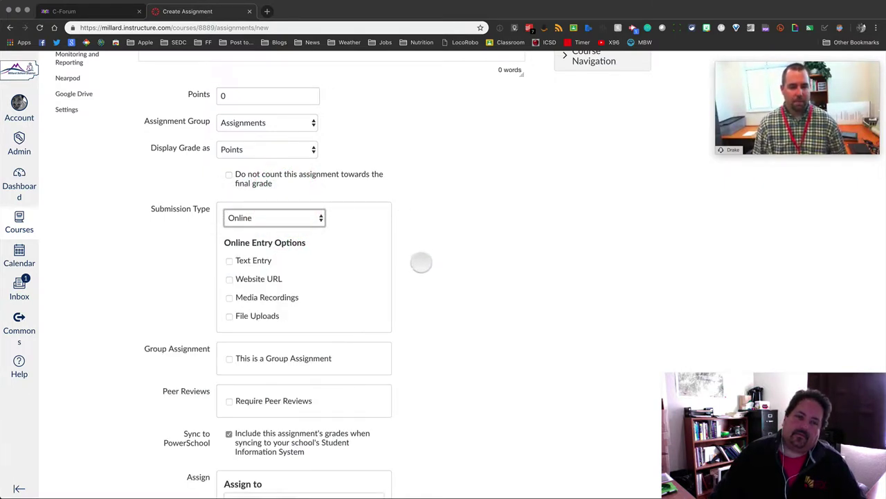
scroll(421, 262, down, 2)
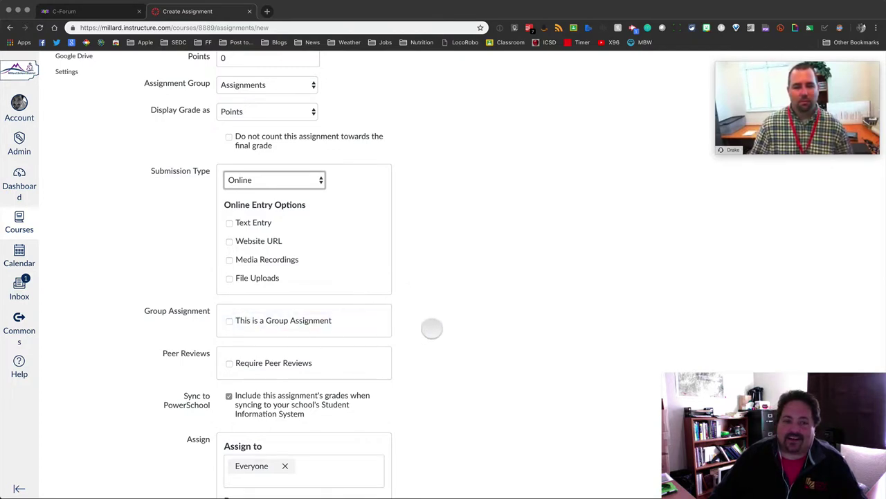
scroll(431, 328, down, 3)
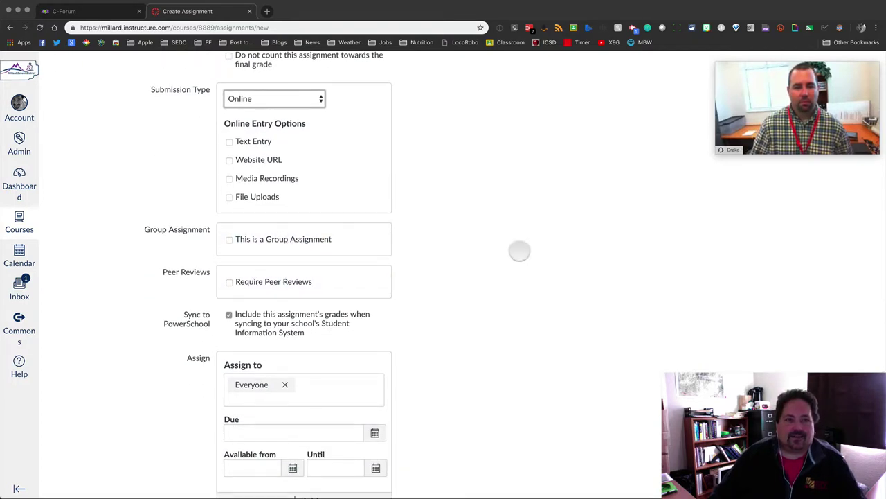
Step: Open sedc.instructure.com in a new browser tab and fill in the account email and password from the saved SEDC Canvas - Production login
click(267, 11)
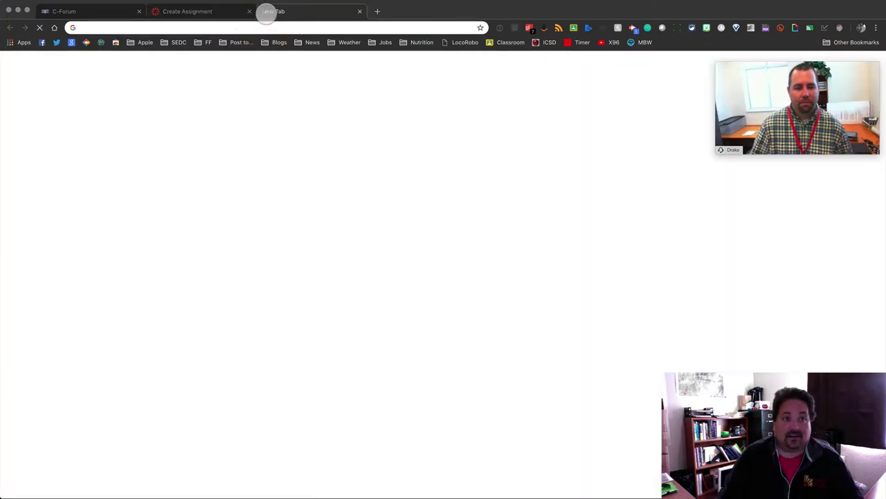
text(sedc.instructure.com)
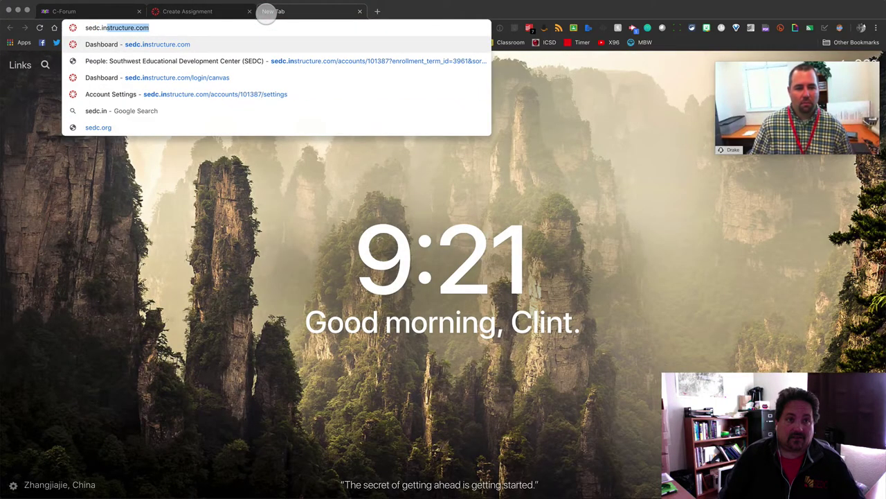
key(Return)
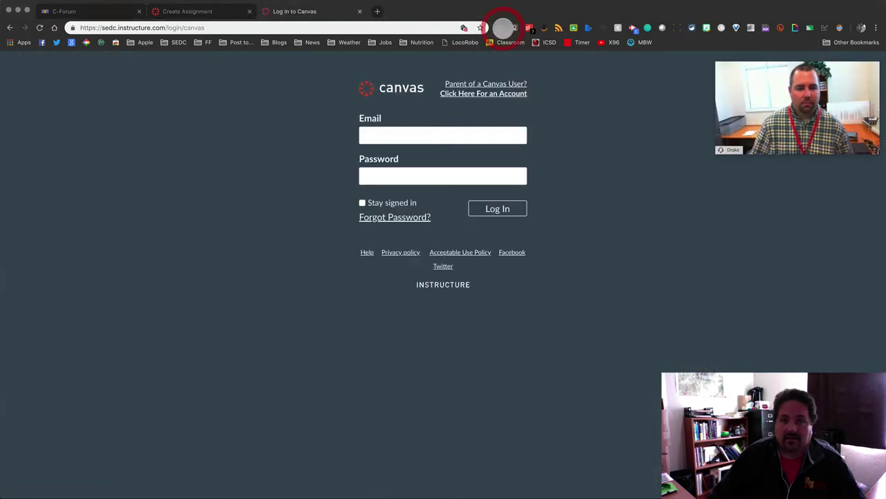
click(504, 27)
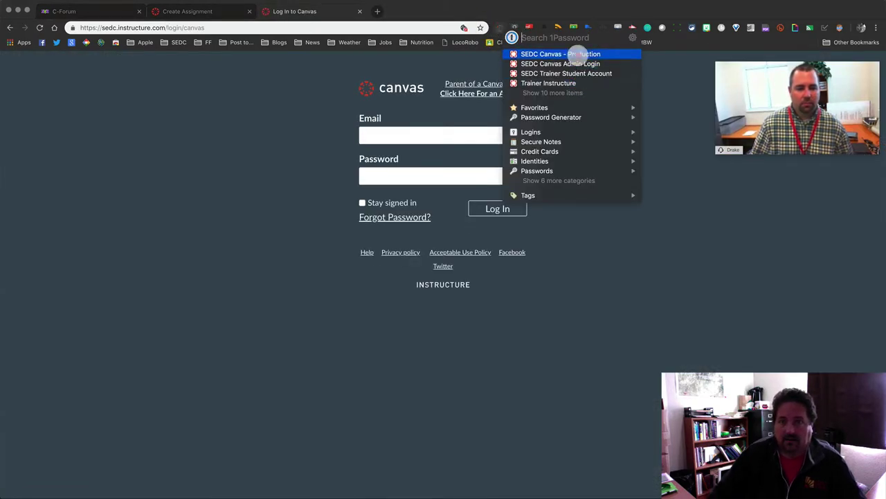
click(576, 54)
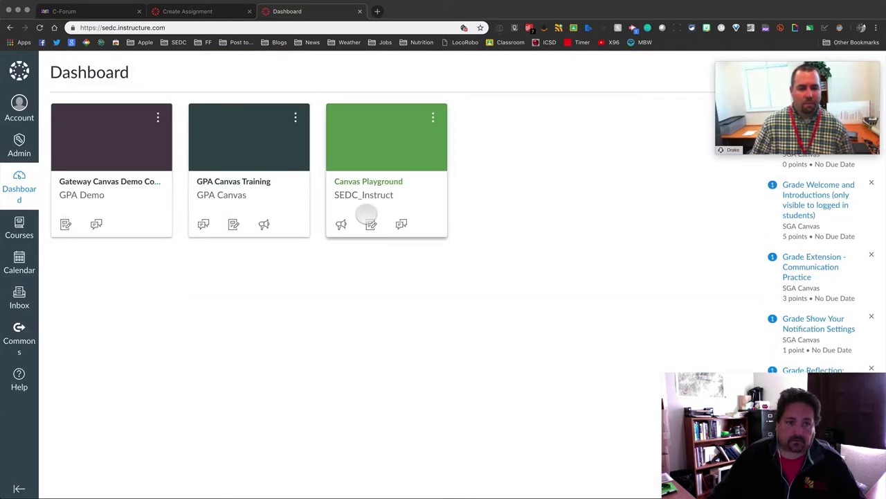
Step: Start a new assignment in the Canvas Playground course and review its submission, group and peer review options
click(369, 181)
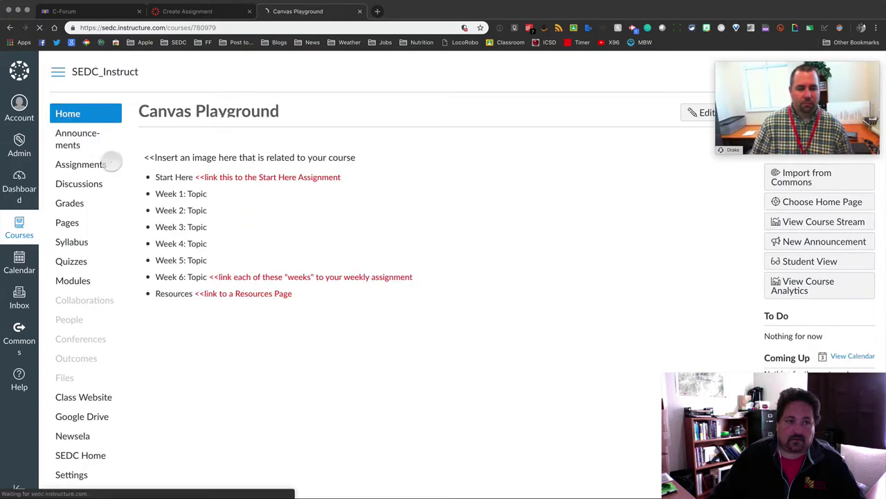
click(80, 164)
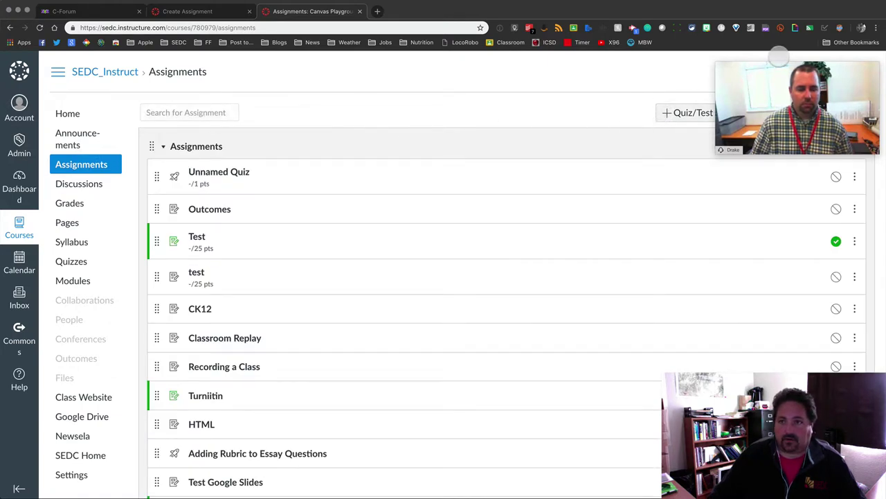
mouse_move(781, 61)
mouse_down()
mouse_move(534, 73)
mouse_move(641, 65)
mouse_move(772, 76)
mouse_up()
click(819, 112)
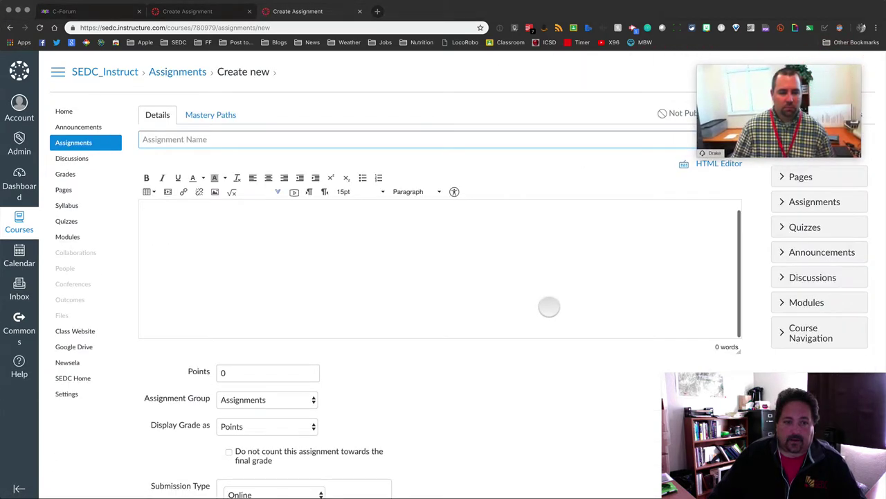
scroll(523, 373, down, 10)
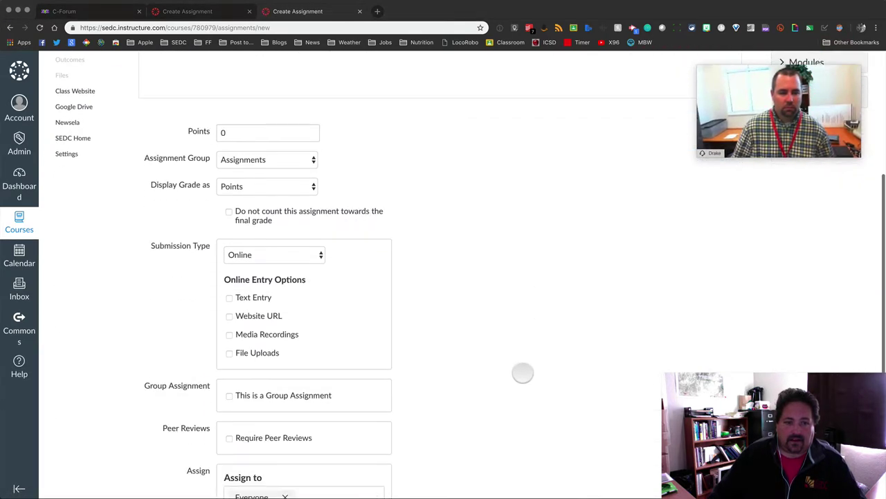
scroll(523, 373, down, 4)
scroll(523, 373, up, 6)
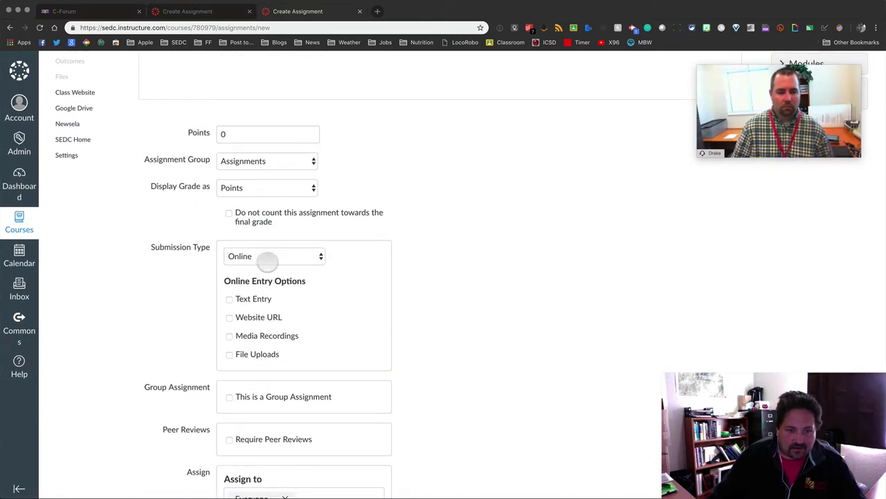
Step: Keep the Canvas Playground assignment's submission type as Online and allow File Uploads as its entry option
click(267, 261)
click(537, 237)
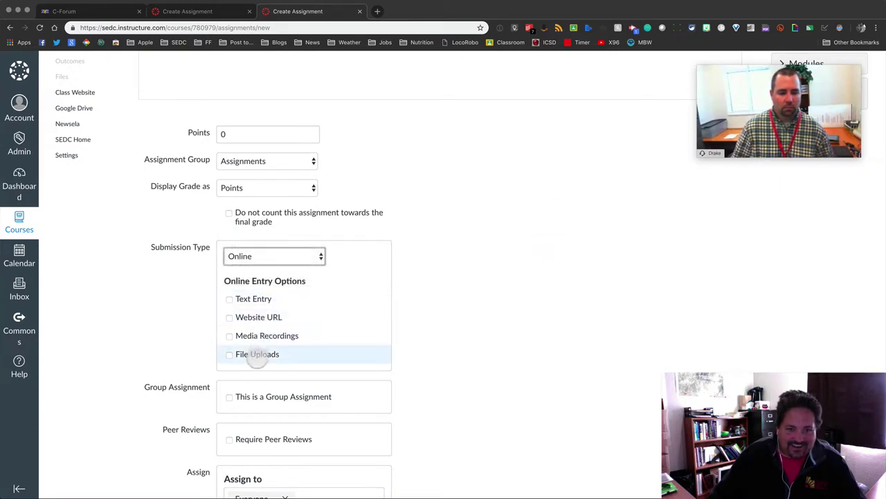
click(255, 354)
scroll(254, 350, down, 3)
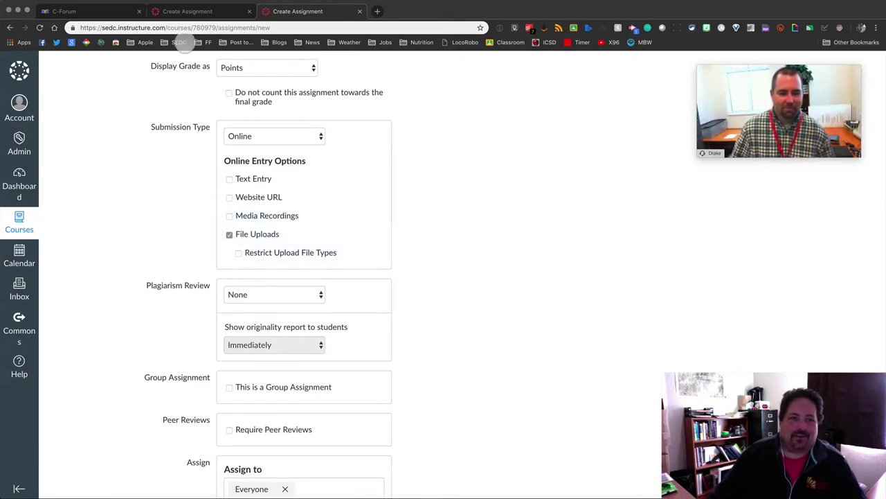
Step: Allow File Uploads in the new Millard assignment for comparison and return to the Canvas Playground assignment
click(187, 8)
click(231, 197)
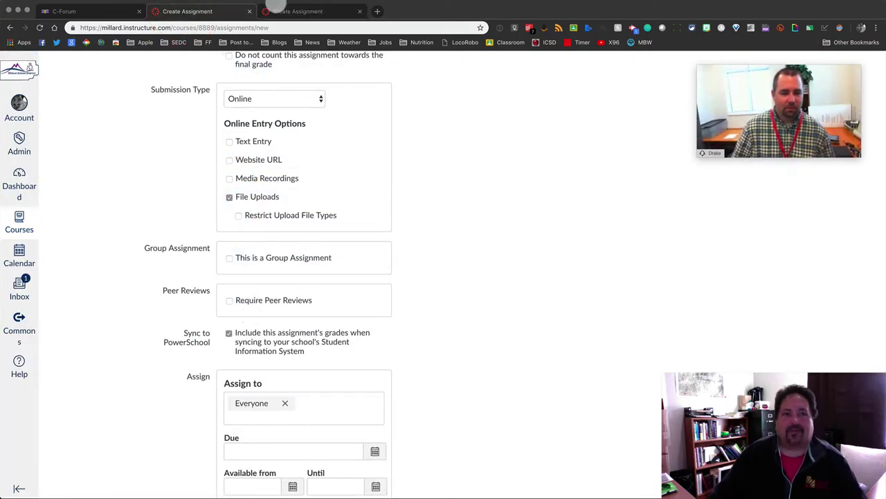
click(286, 12)
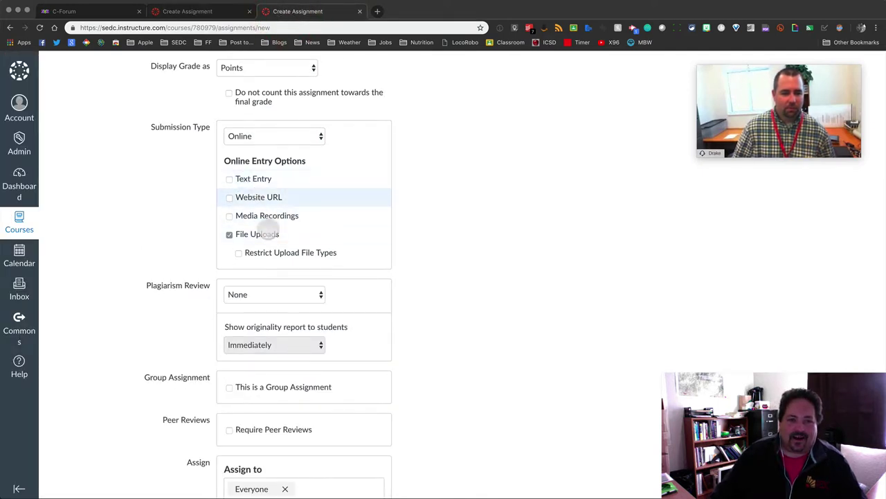
Step: Set the assignment's Plagiarism Review to Unicheck (SEDC Unicheck) and look over its options
scroll(277, 253, down, 3)
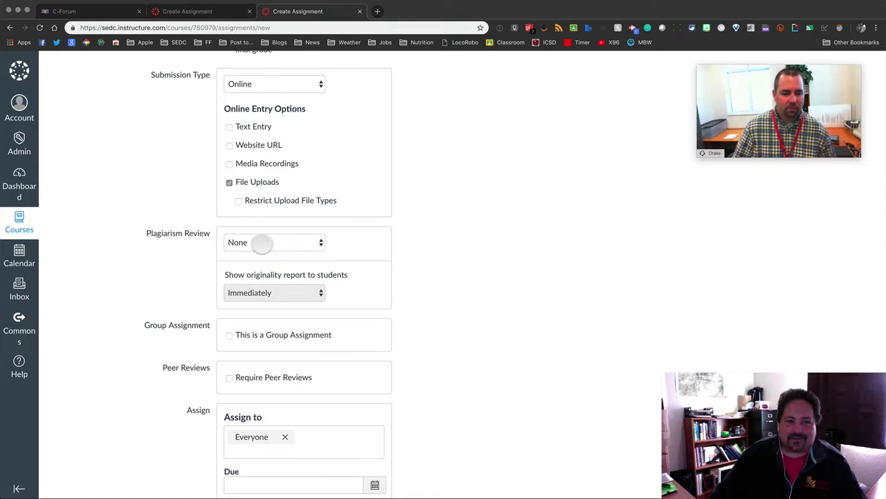
click(261, 242)
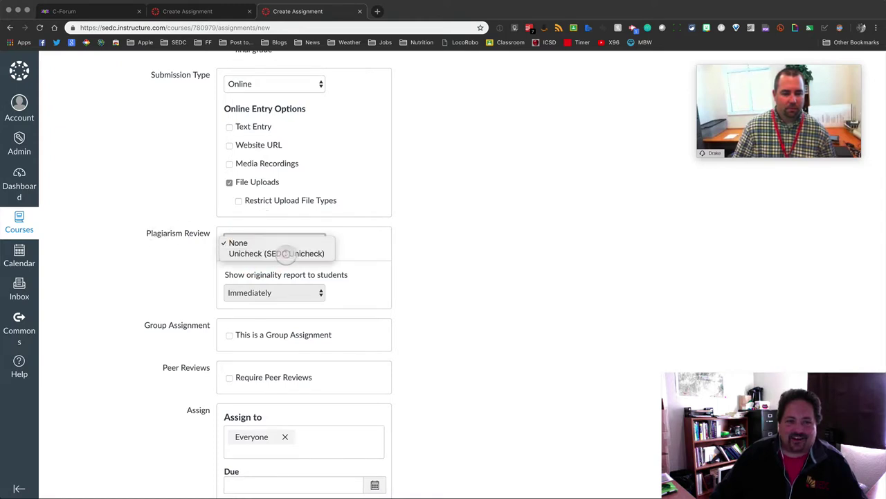
click(286, 253)
scroll(460, 286, down, 3)
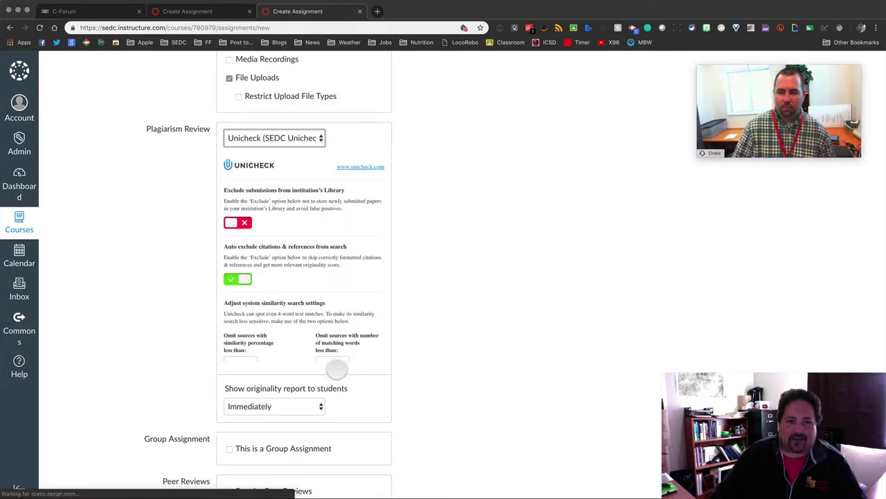
scroll(417, 292, down, 1)
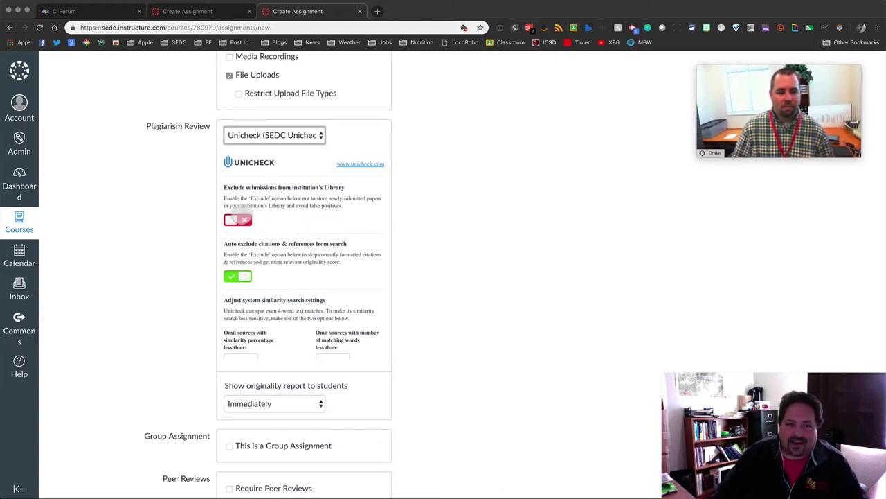
Step: Turn on excluding submissions from the institution's Library in the Unicheck options and turn it back off
click(238, 219)
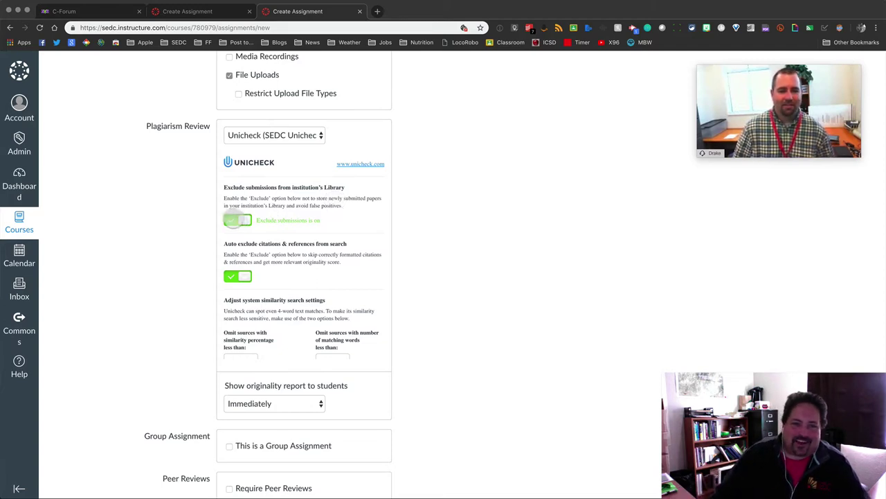
click(232, 220)
scroll(315, 282, down, 1)
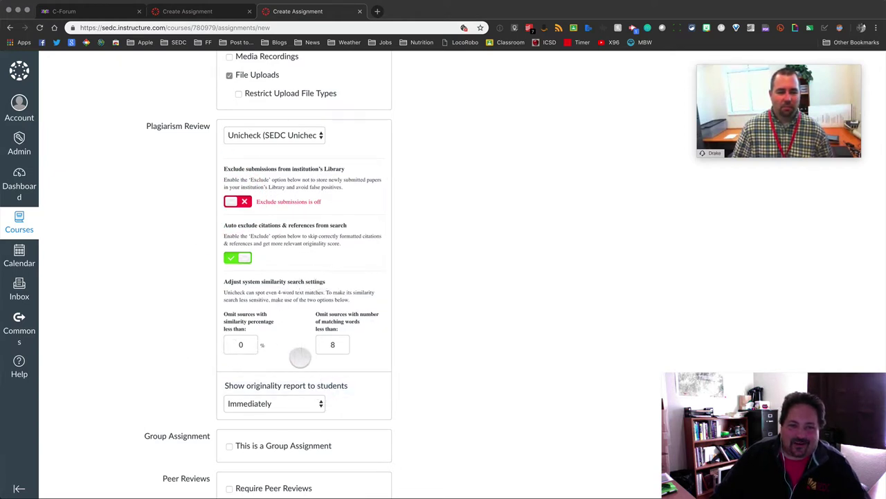
Step: Review the similarity search, originality report and assign settings, and cancel the new assignment
scroll(296, 410, down, 3)
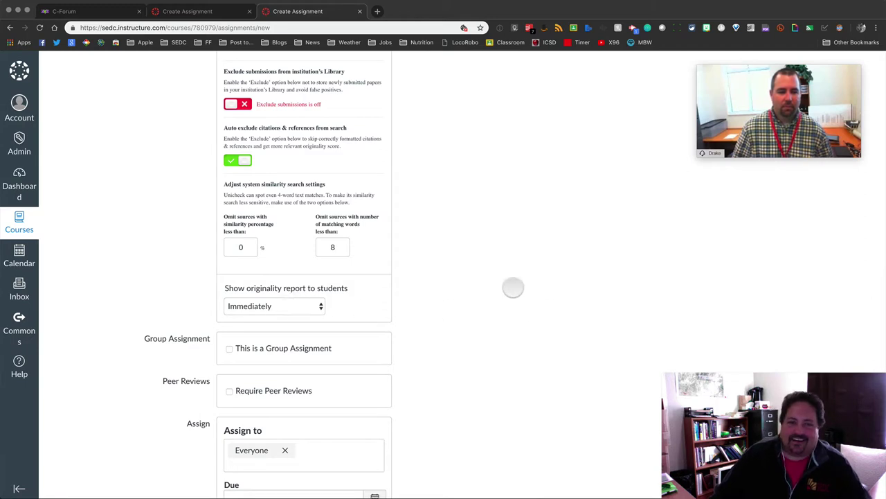
scroll(512, 288, down, 1)
scroll(512, 288, up, 1)
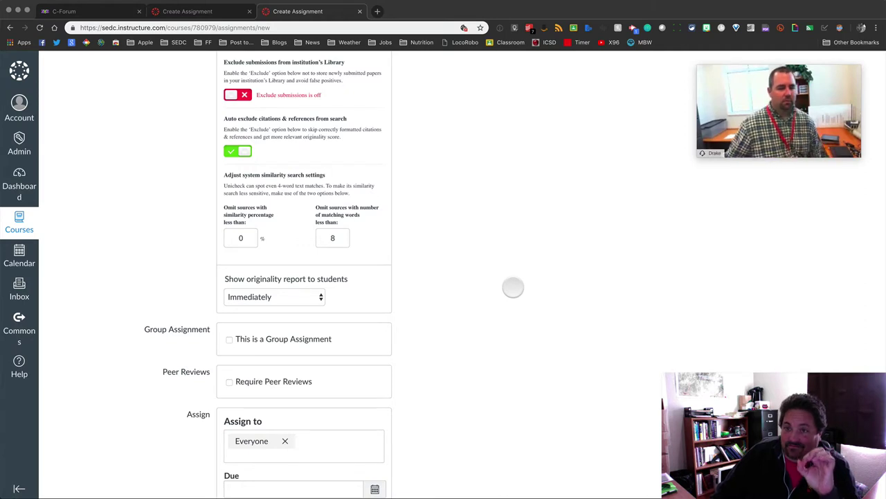
scroll(513, 287, down, 3)
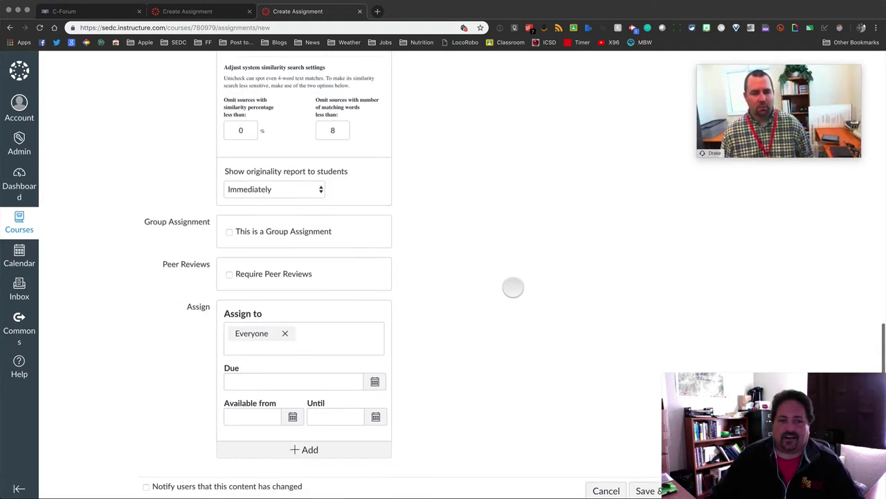
scroll(514, 287, up, 10)
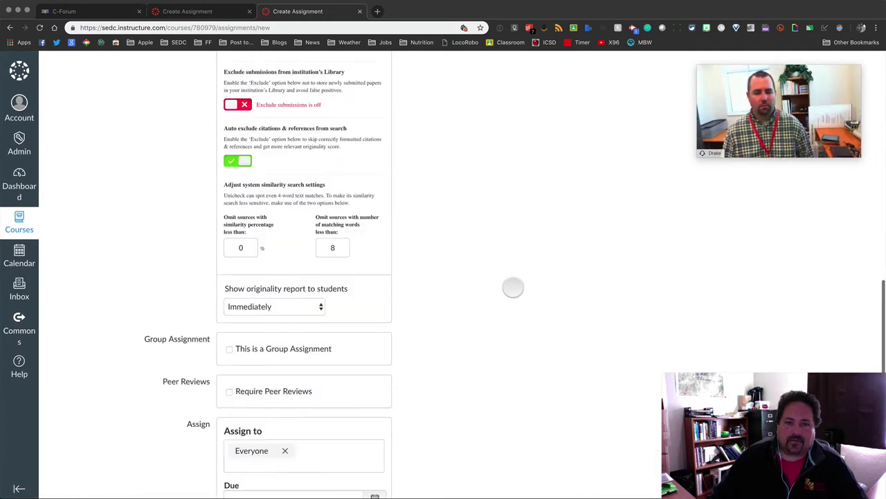
scroll(513, 287, down, 10)
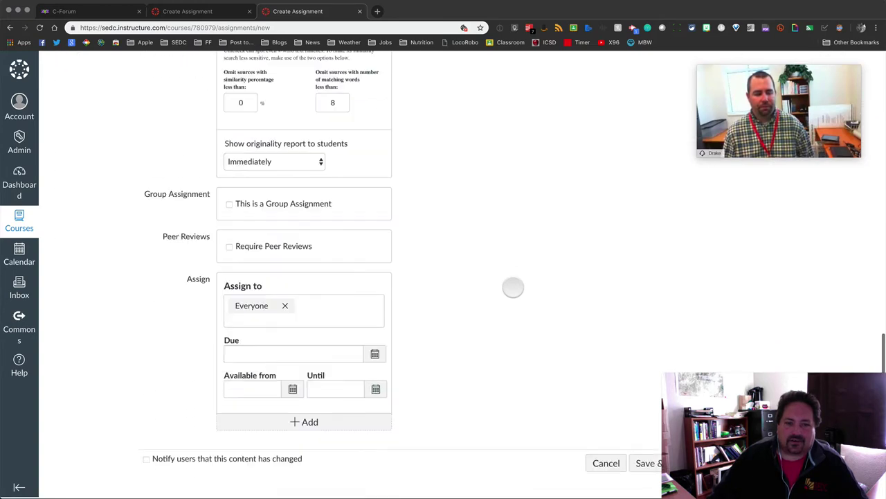
click(604, 464)
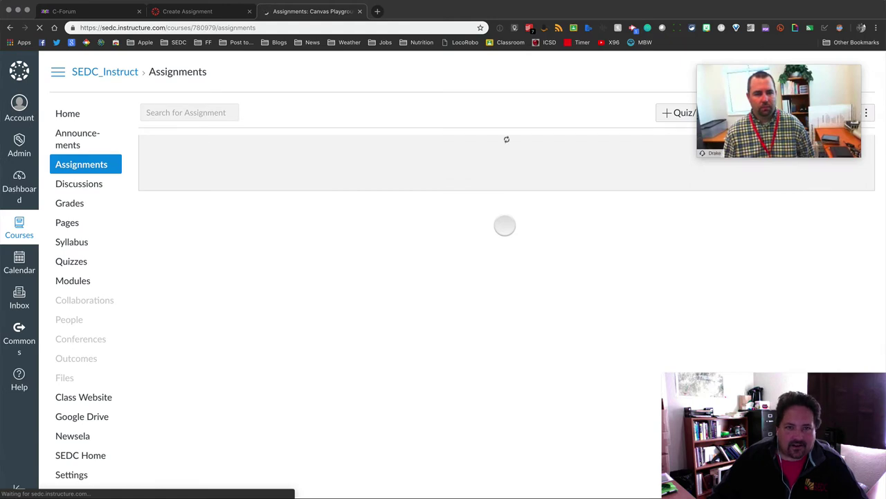
Step: Open the existing Unicheck Test assignment in Canvas Playground and view its submissions in SpeedGrader
scroll(494, 272, down, 1)
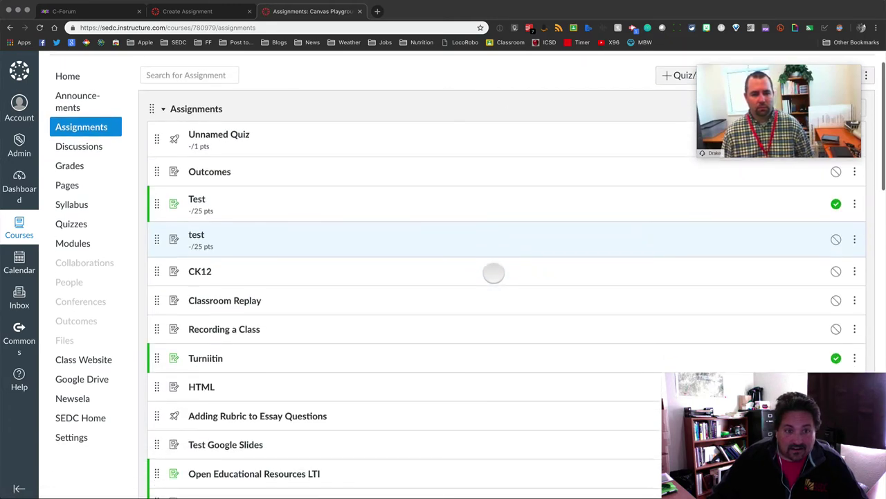
scroll(494, 272, down, 5)
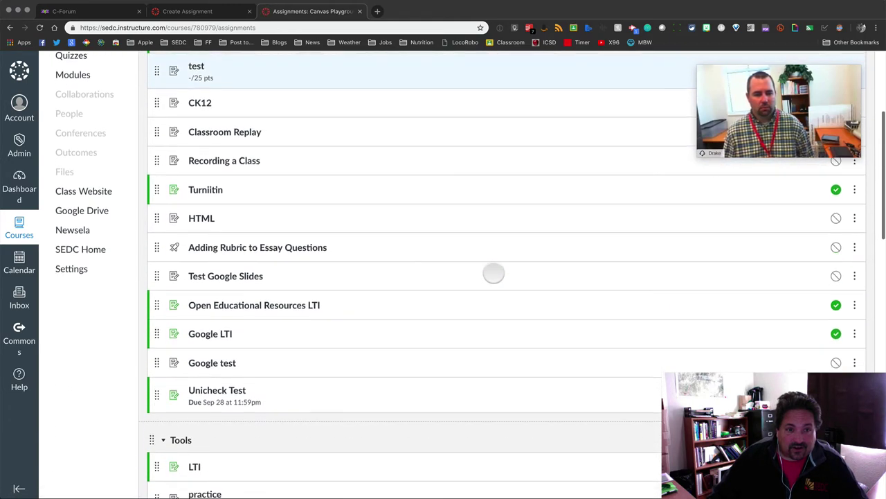
scroll(338, 323, down, 1)
scroll(338, 323, down, 1)
click(223, 341)
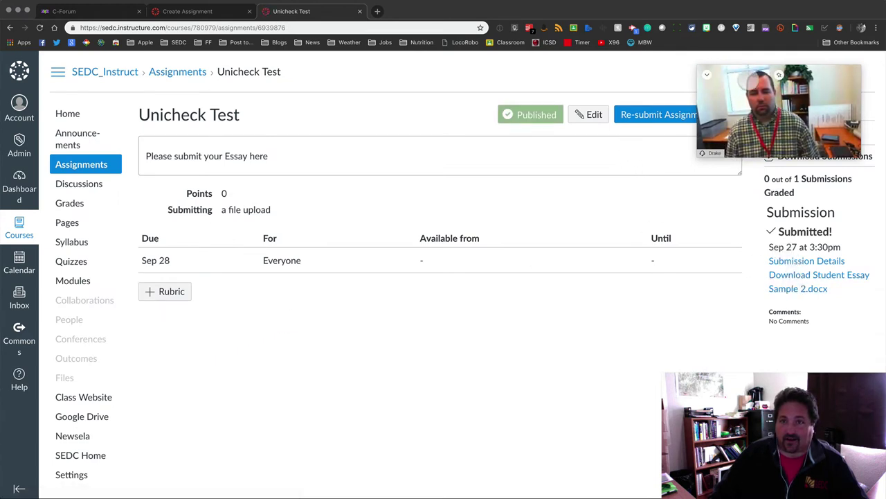
click(797, 136)
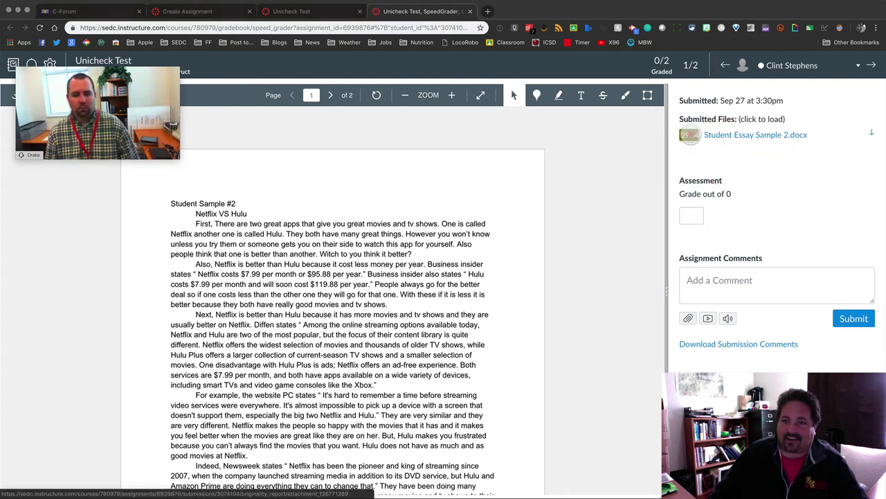
Step: Open the Unicheck report for Student Essay Sample 2.docx and examine its highlighted passages, originality figures and similarity sources
click(689, 135)
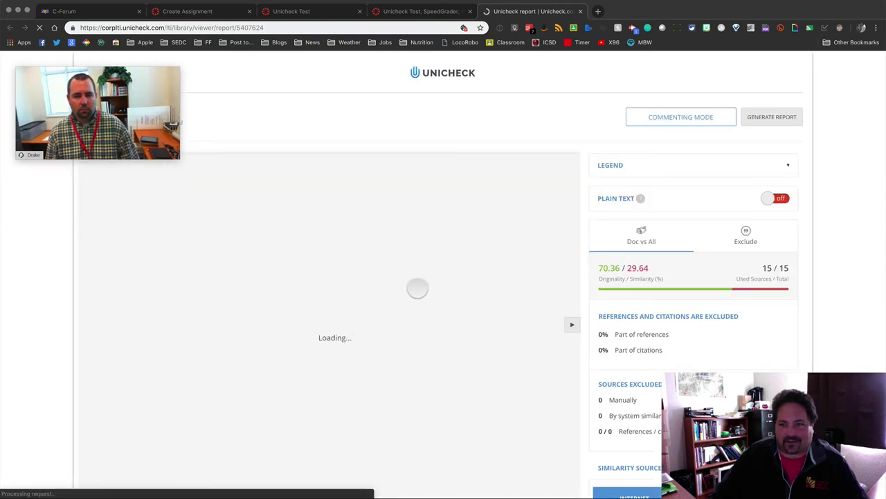
scroll(661, 372, down, 5)
scroll(699, 291, down, 1)
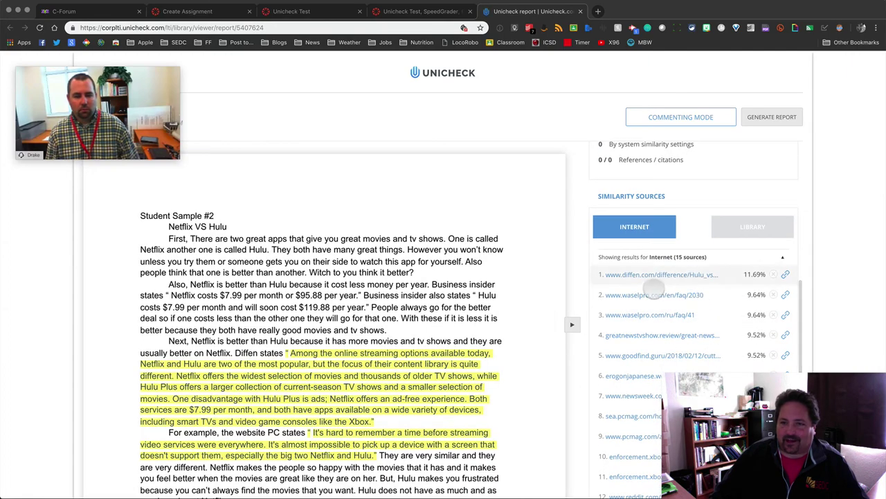
scroll(731, 356, down, 2)
scroll(461, 374, down, 5)
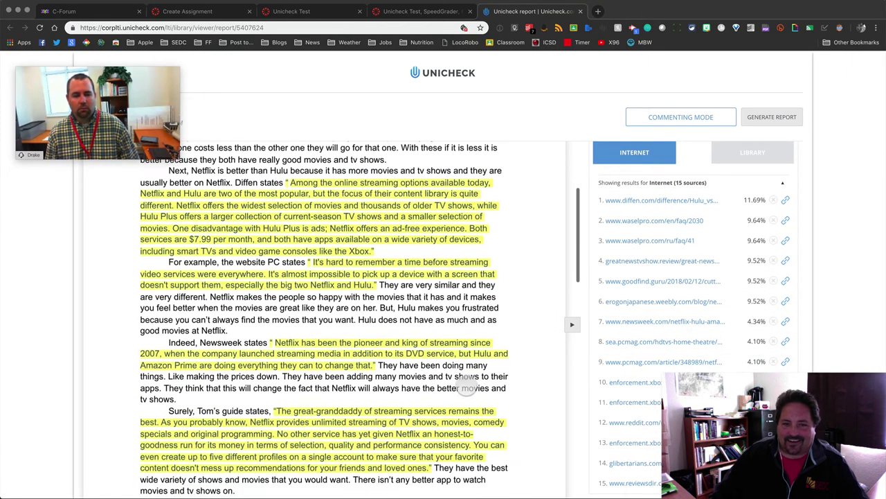
scroll(671, 240, up, 8)
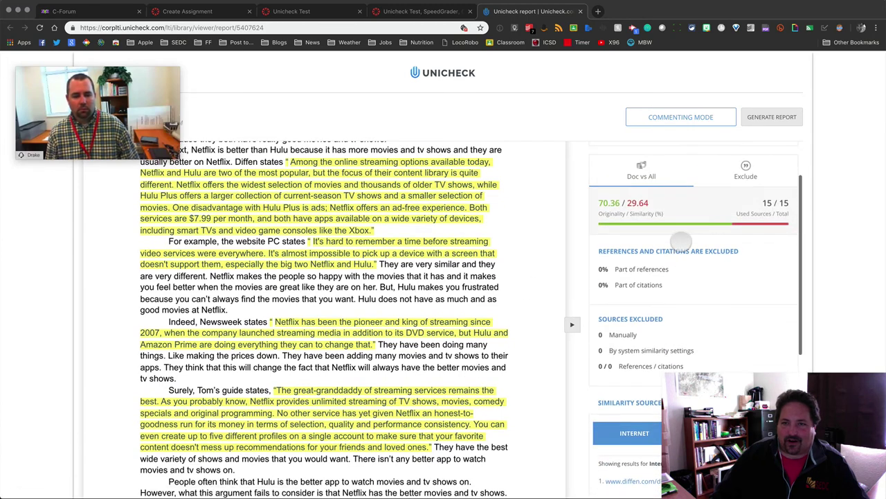
scroll(680, 241, down, 2)
scroll(681, 241, down, 7)
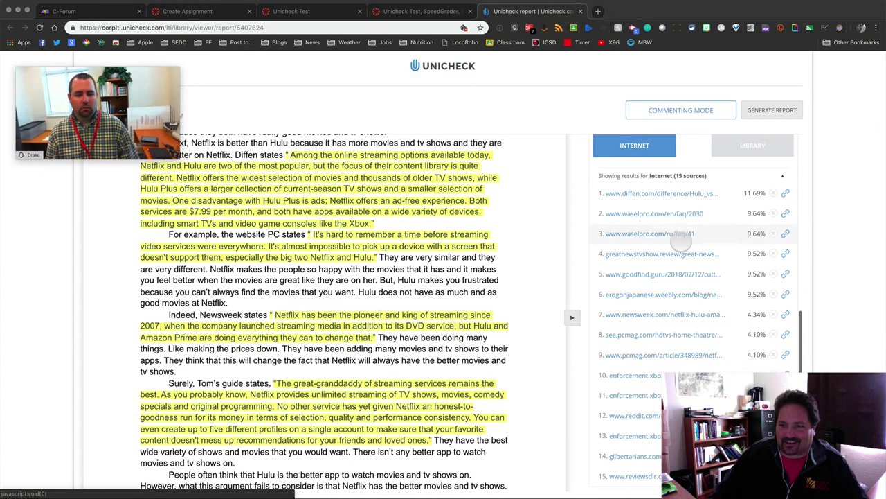
scroll(681, 241, up, 9)
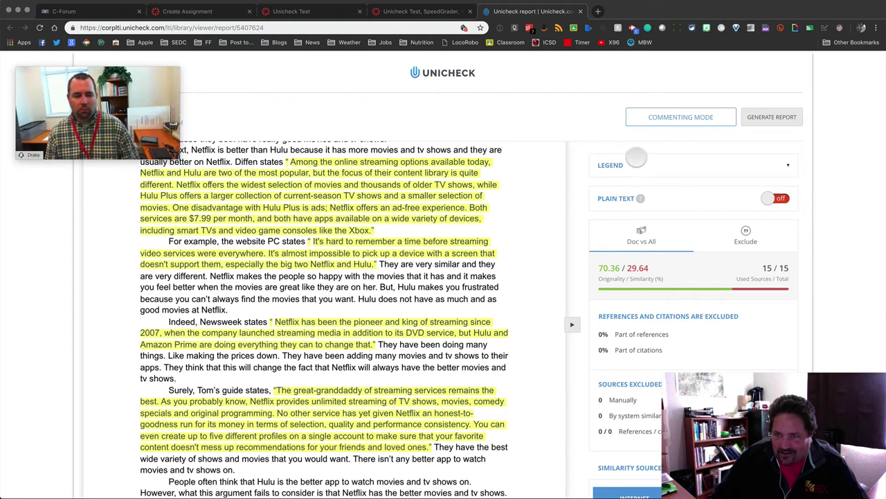
Step: Expand the Unicheck report's legend, read on through the essay's second page and collapse the legend
click(637, 164)
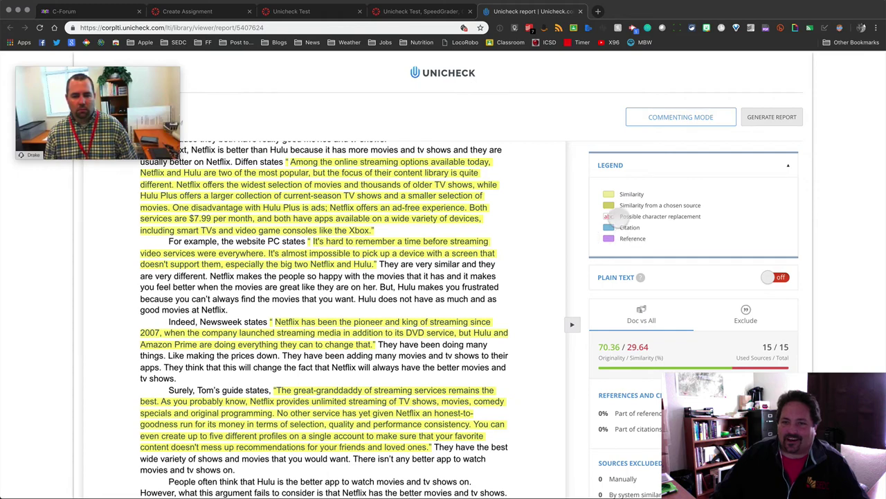
scroll(474, 311, down, 10)
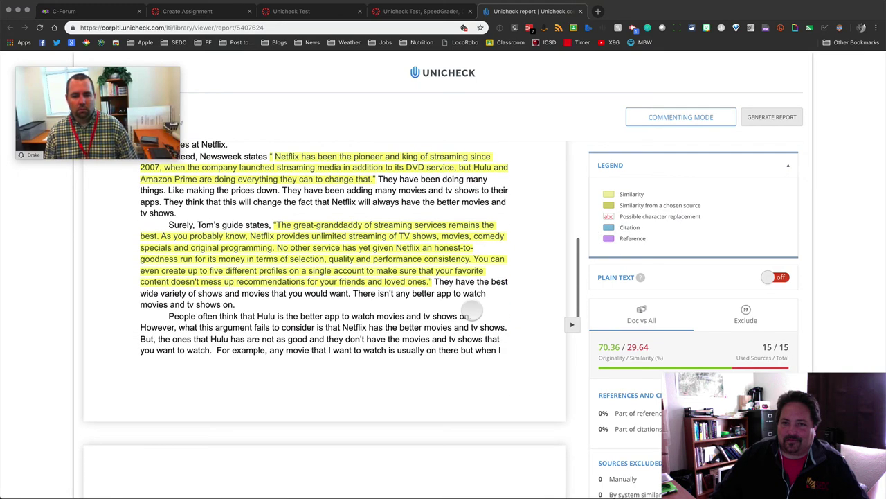
scroll(472, 310, down, 3)
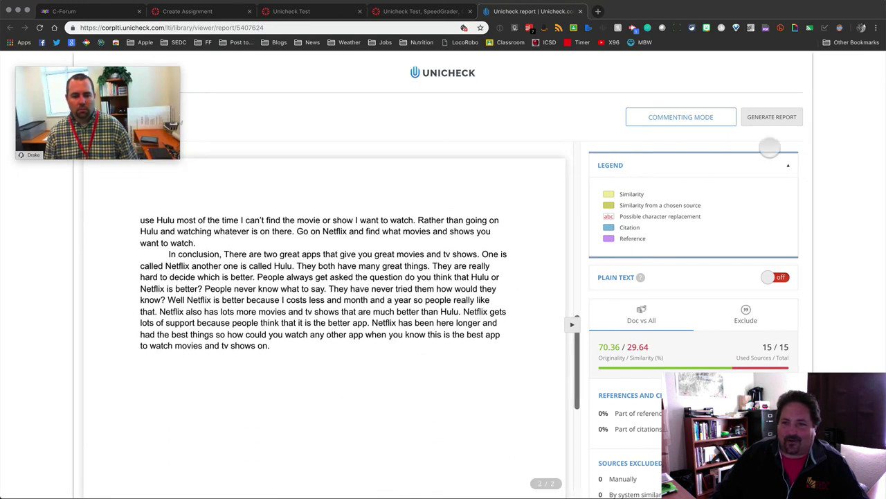
double_click(788, 165)
click(787, 165)
Step: Highlight the essay passage matching the first internet source, diffen.com, and open that source in the web source viewer
scroll(787, 168, down, 8)
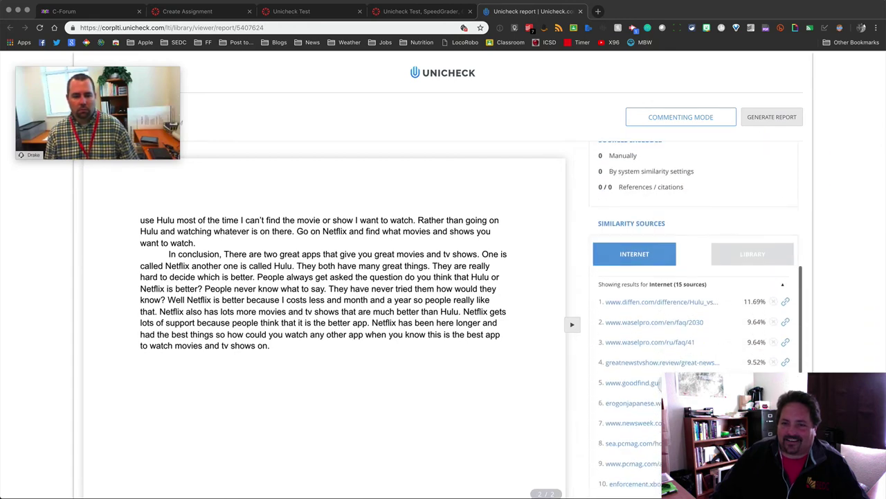
scroll(655, 232, down, 2)
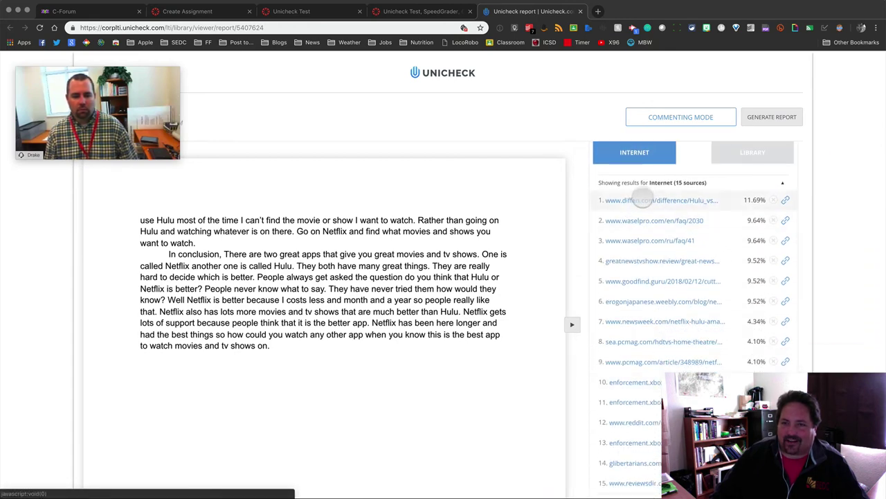
click(649, 201)
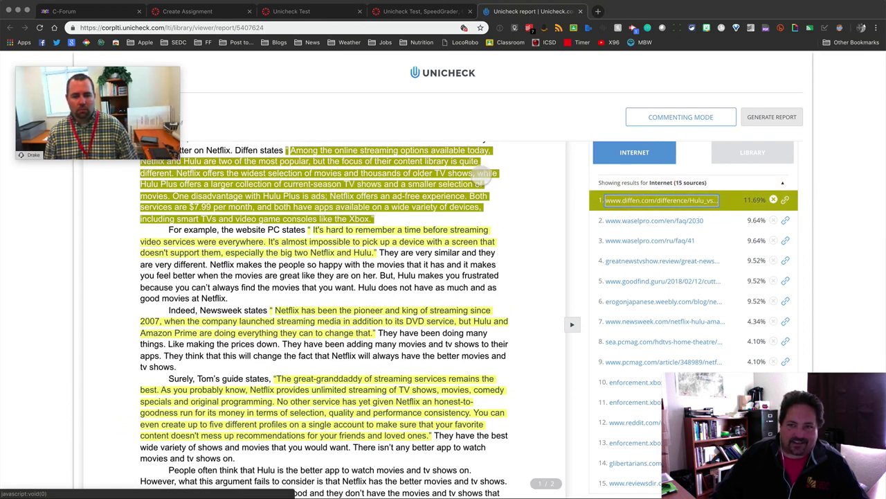
click(785, 200)
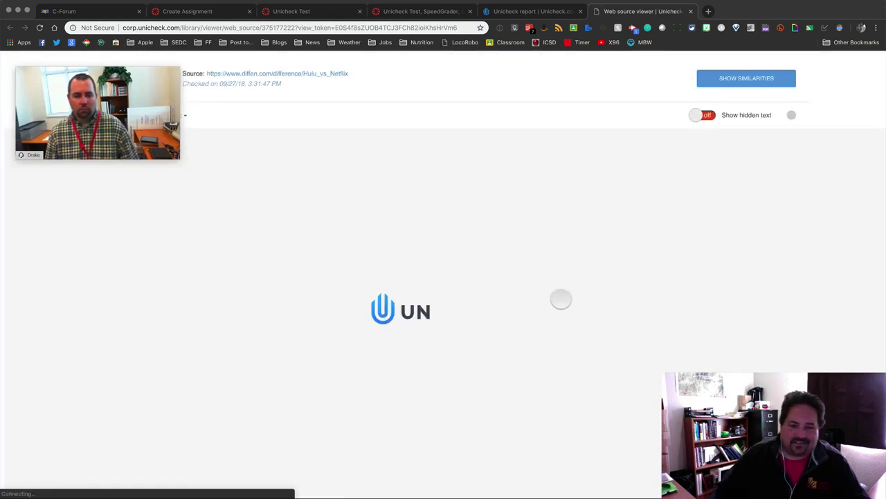
Step: Examine the matching text on the Diffen page, close the source viewer and return to the start of the essay report
scroll(561, 299, down, 2)
scroll(561, 298, up, 6)
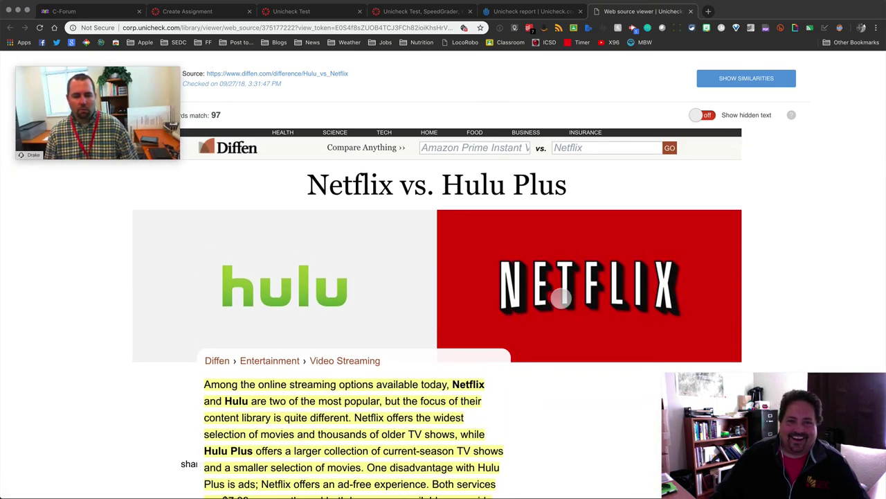
scroll(574, 336, down, 5)
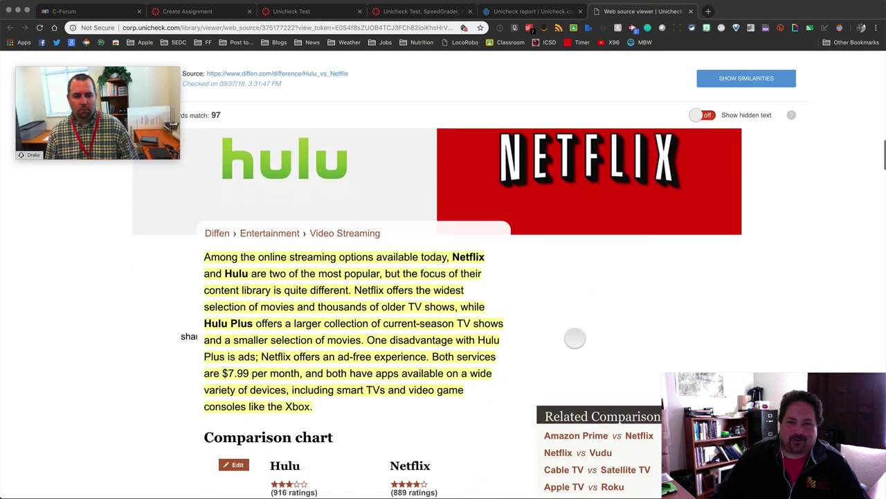
scroll(574, 338, down, 3)
scroll(574, 338, up, 6)
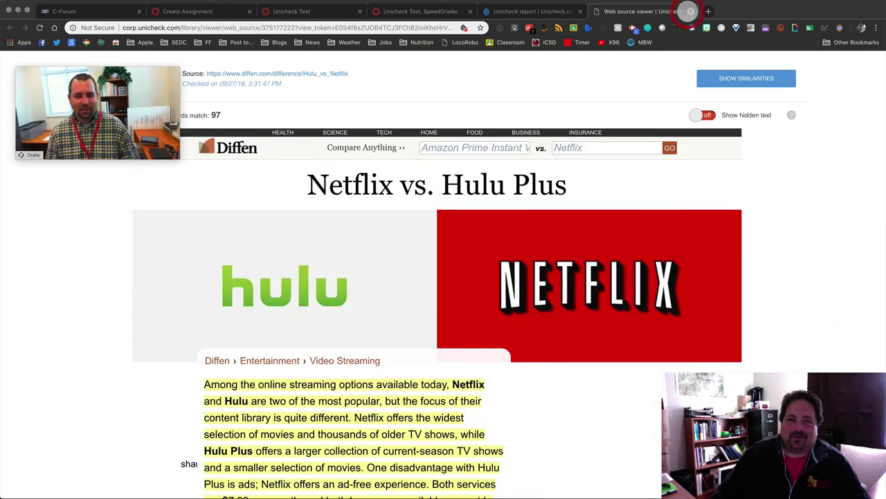
click(691, 11)
scroll(431, 189, up, 3)
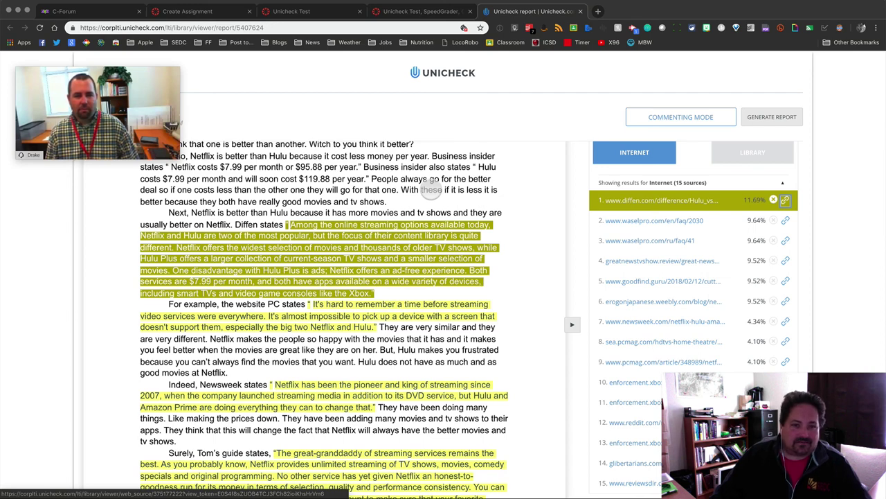
scroll(443, 228, up, 2)
scroll(456, 276, up, 3)
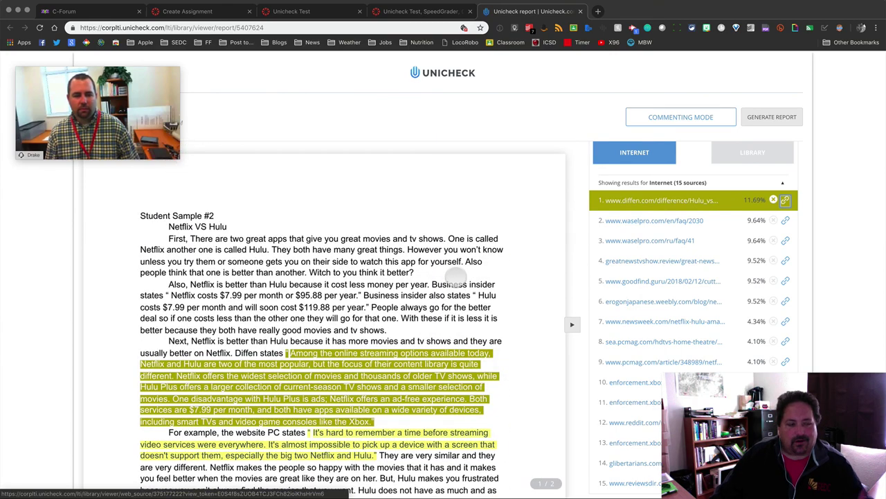